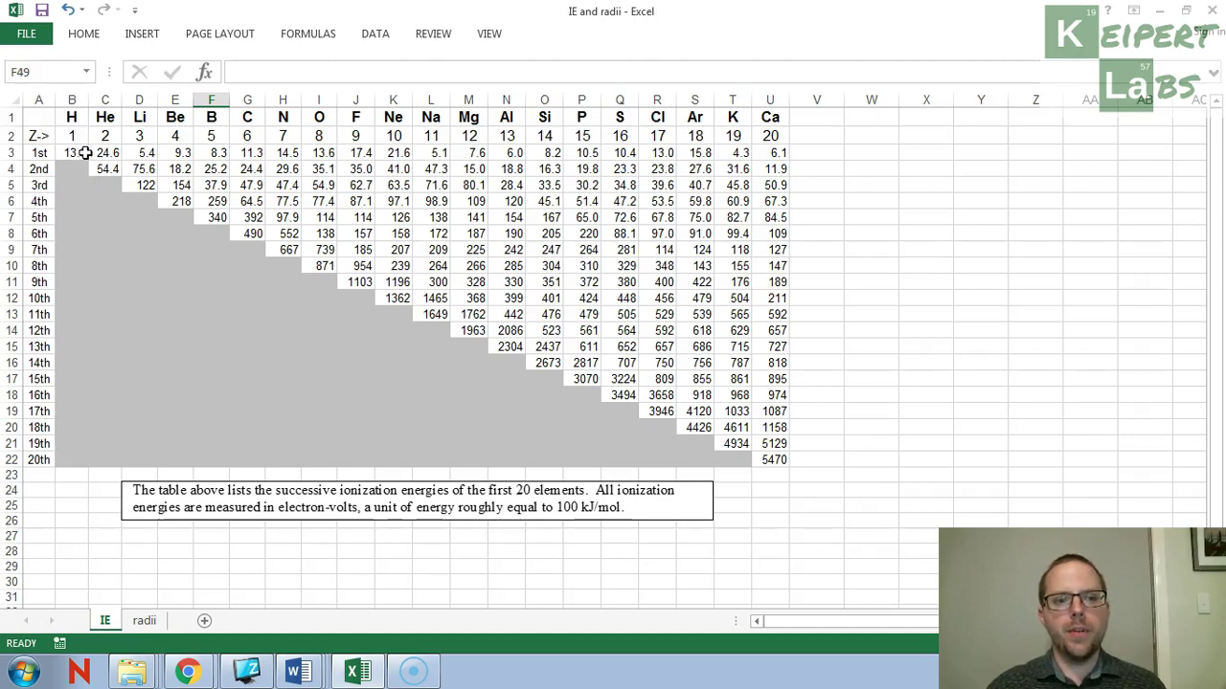
# Plot the first ionisation energies in B3:U3 as a scatter chart with straight lines and markers.
pyautogui.click(13, 153)
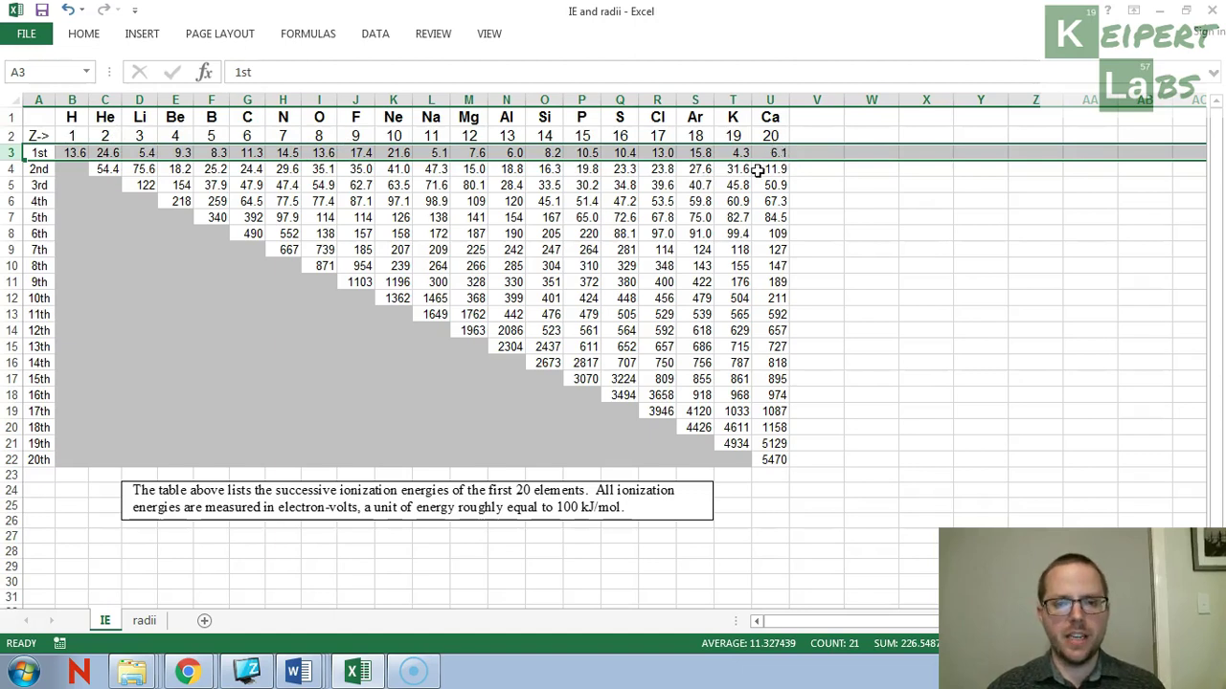
pyautogui.click(819, 167)
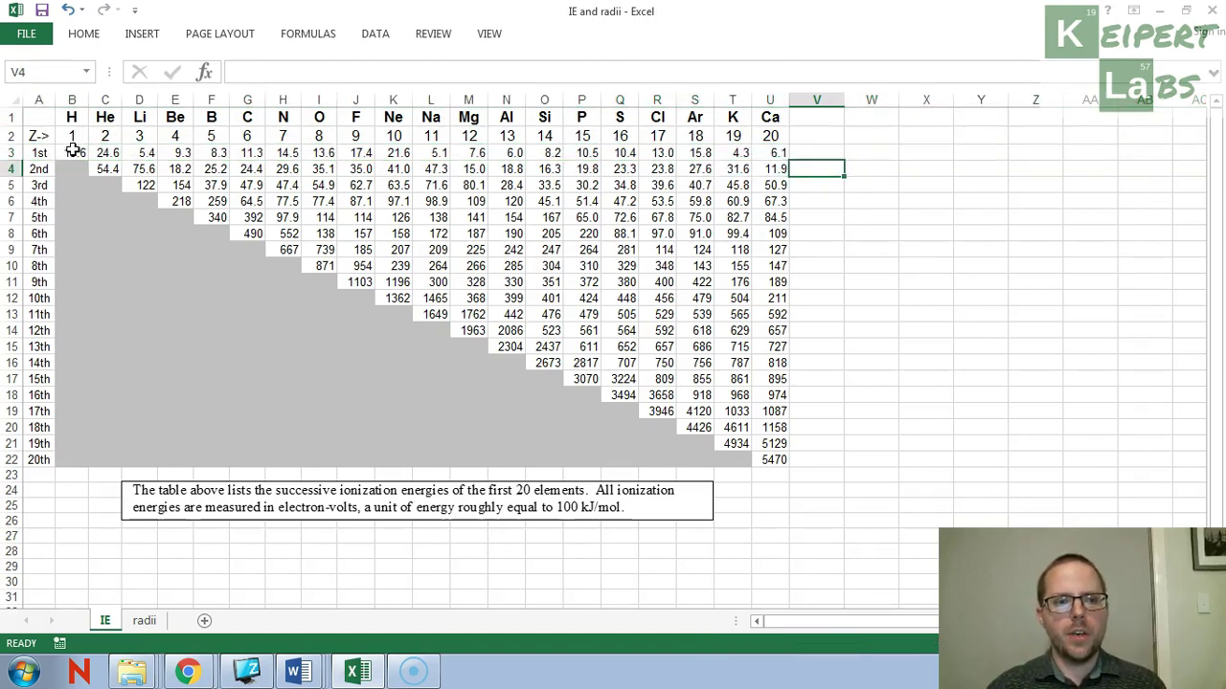
pyautogui.moveTo(73, 153); pyautogui.dragTo(771, 156)
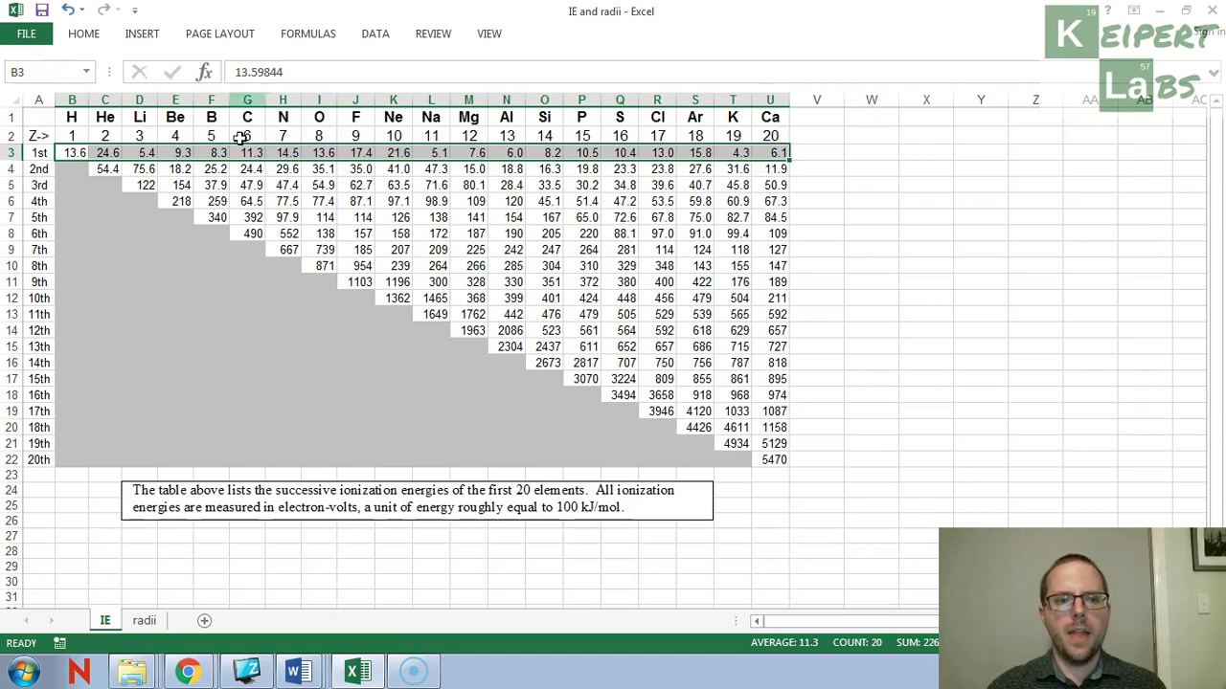
pyautogui.click(144, 35)
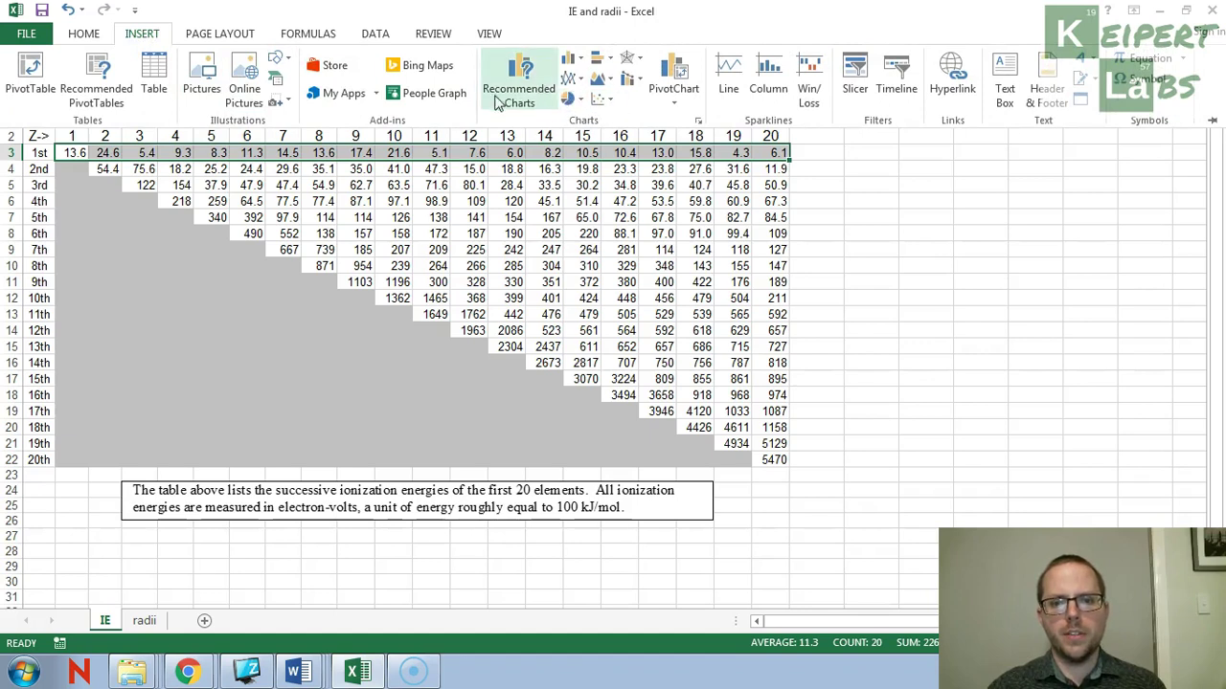
pyautogui.click(600, 99)
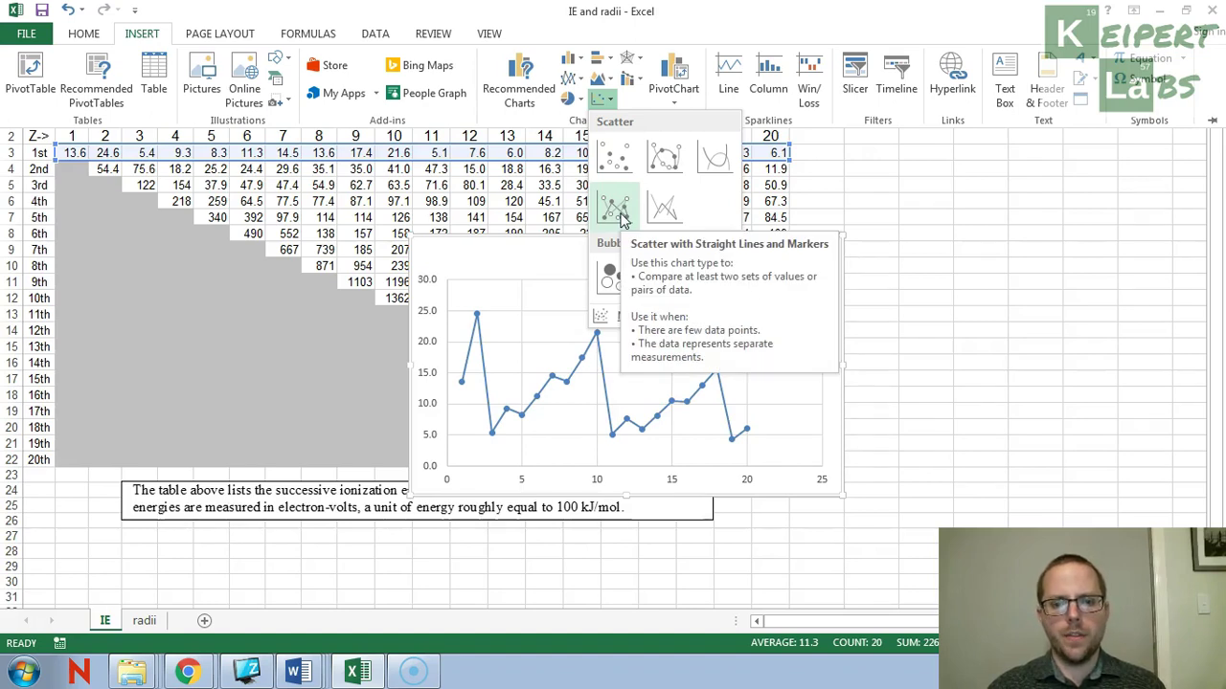
pyautogui.click(618, 213)
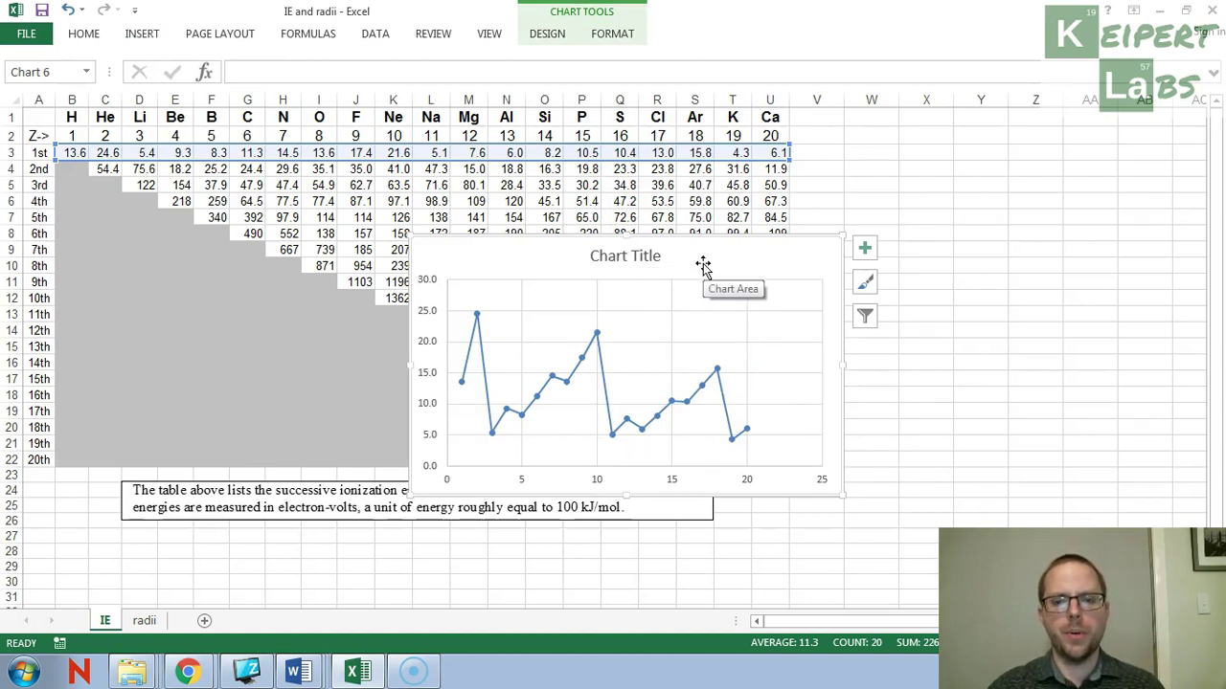
# Move the chart beside columns V–AB and title it 'First Ionisation Energy vs Atomic Number'.
pyautogui.moveTo(709, 260); pyautogui.dragTo(1096, 175)
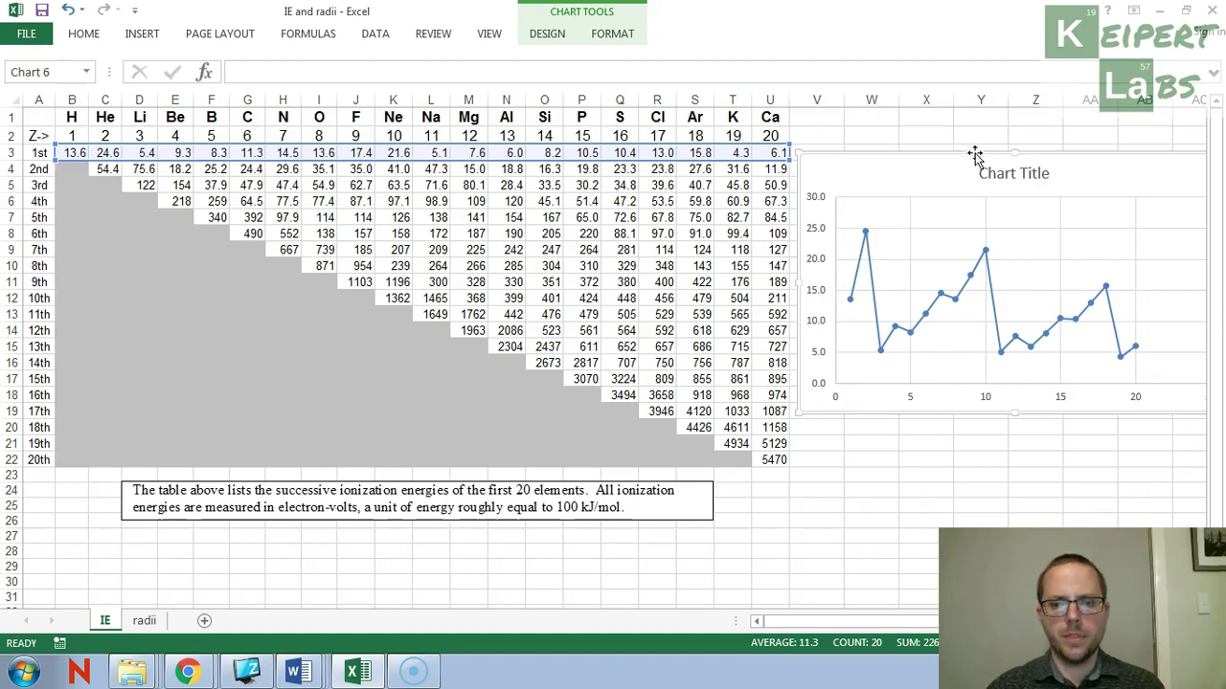
pyautogui.click(1001, 172)
pyautogui.doubleClick(1023, 174)
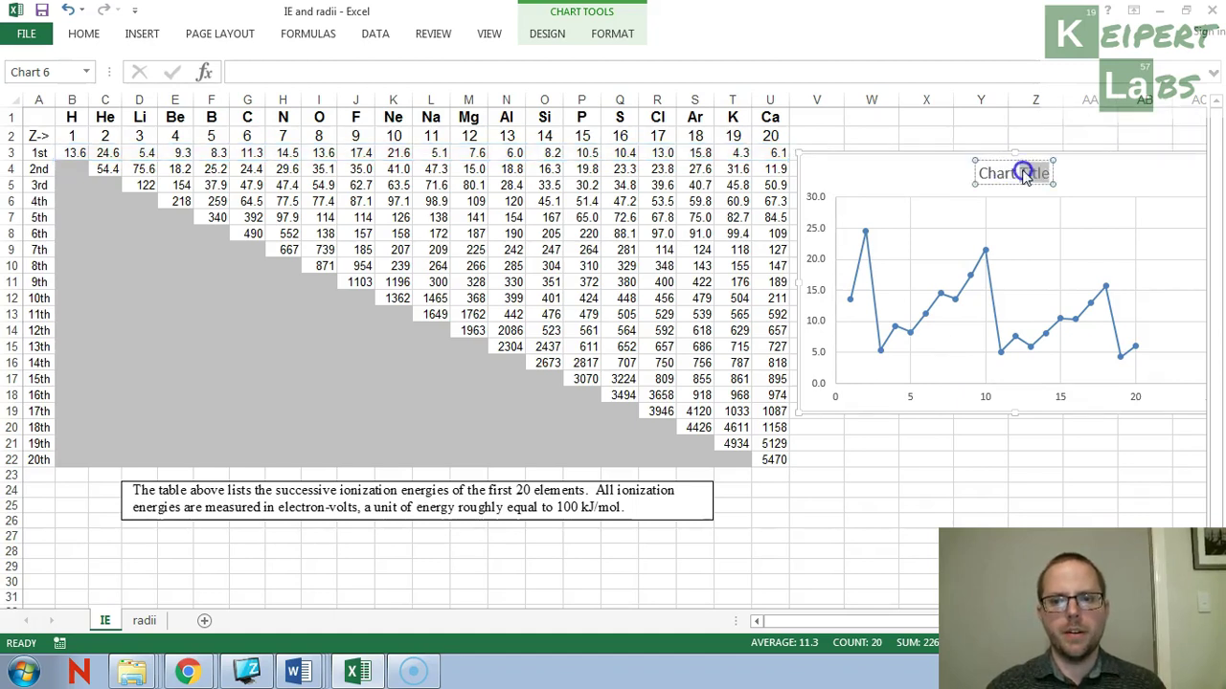
pyautogui.click(1023, 173)
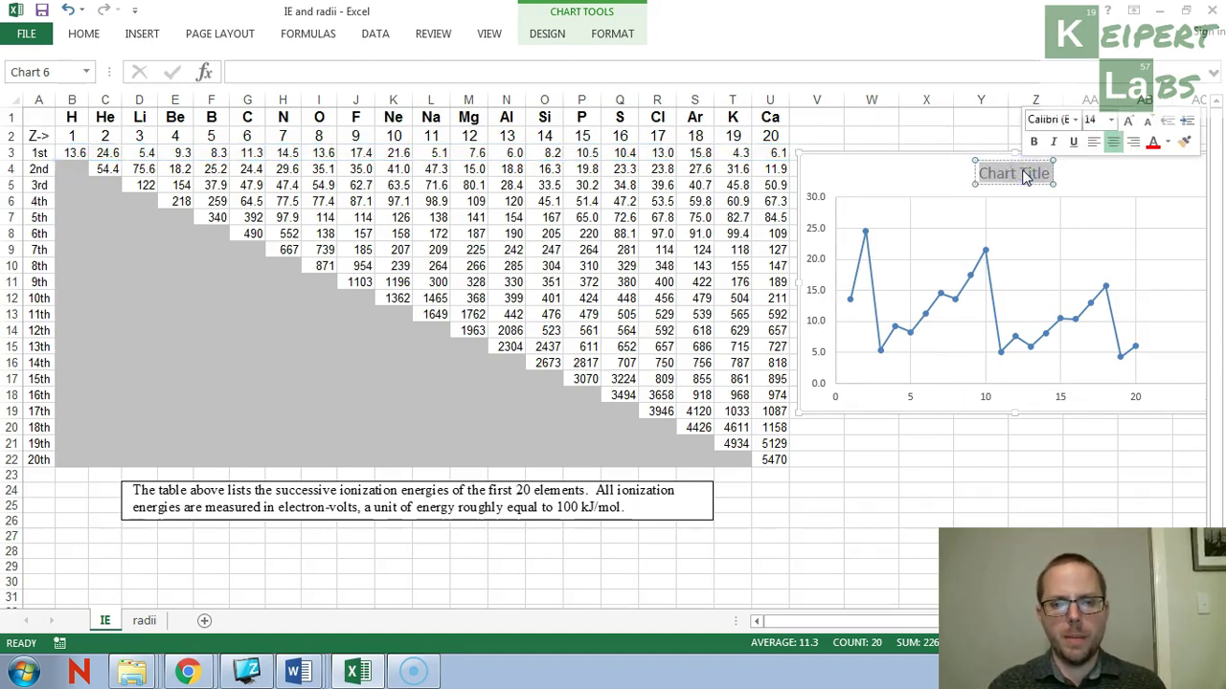
pyautogui.write('First')
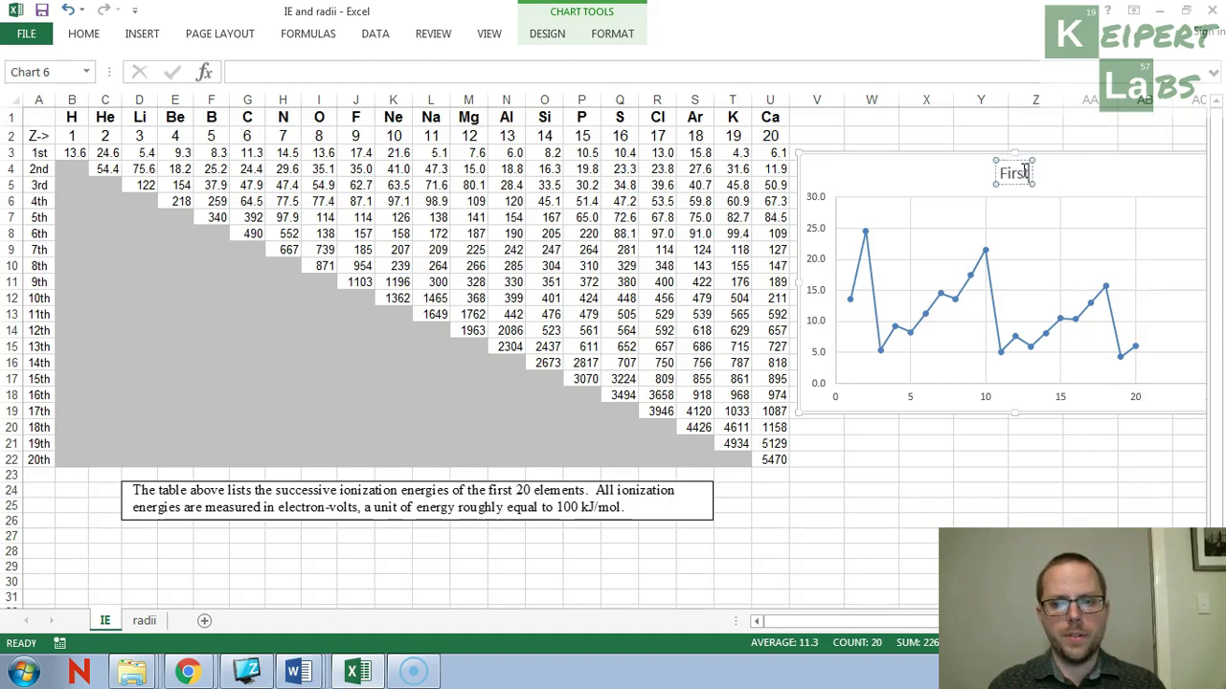
pyautogui.write(' Ionisation')
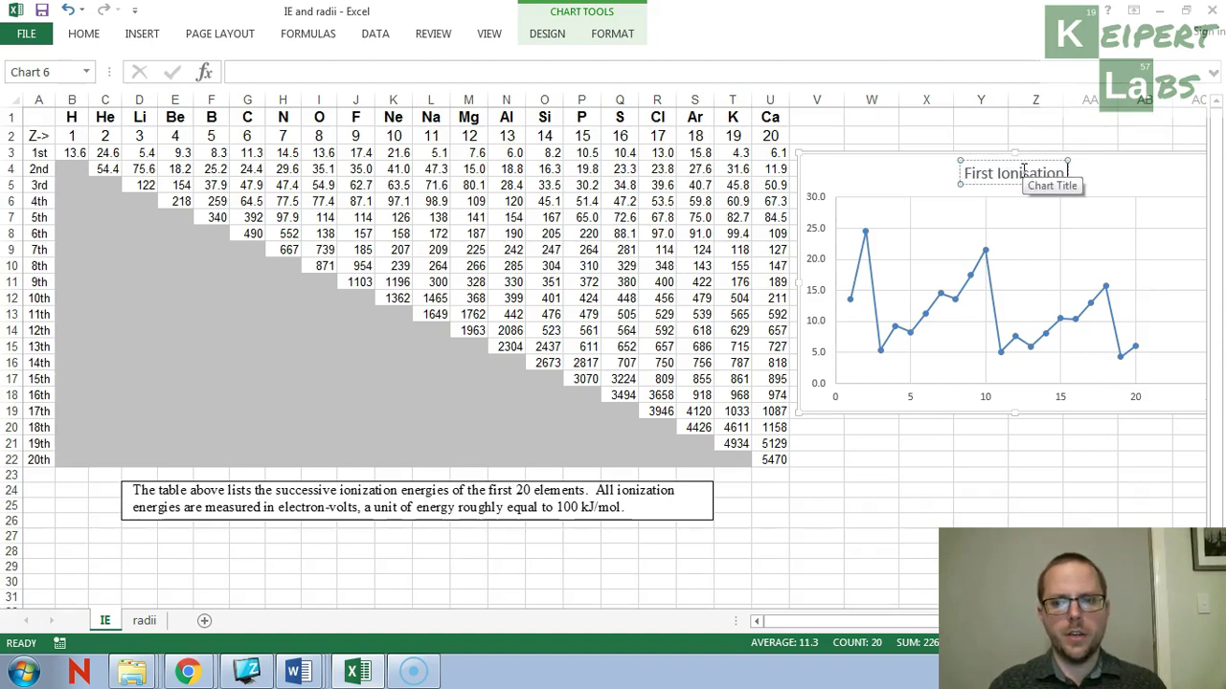
pyautogui.write(' Energy vs Atom')
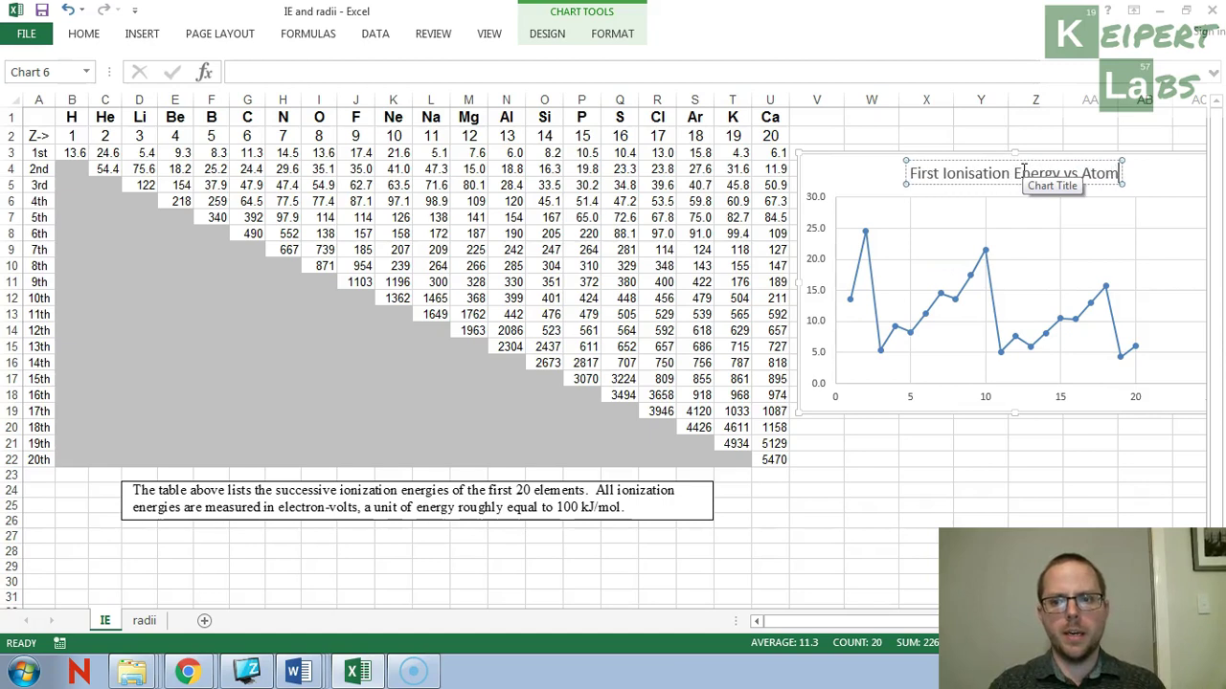
pyautogui.write('ic Number')
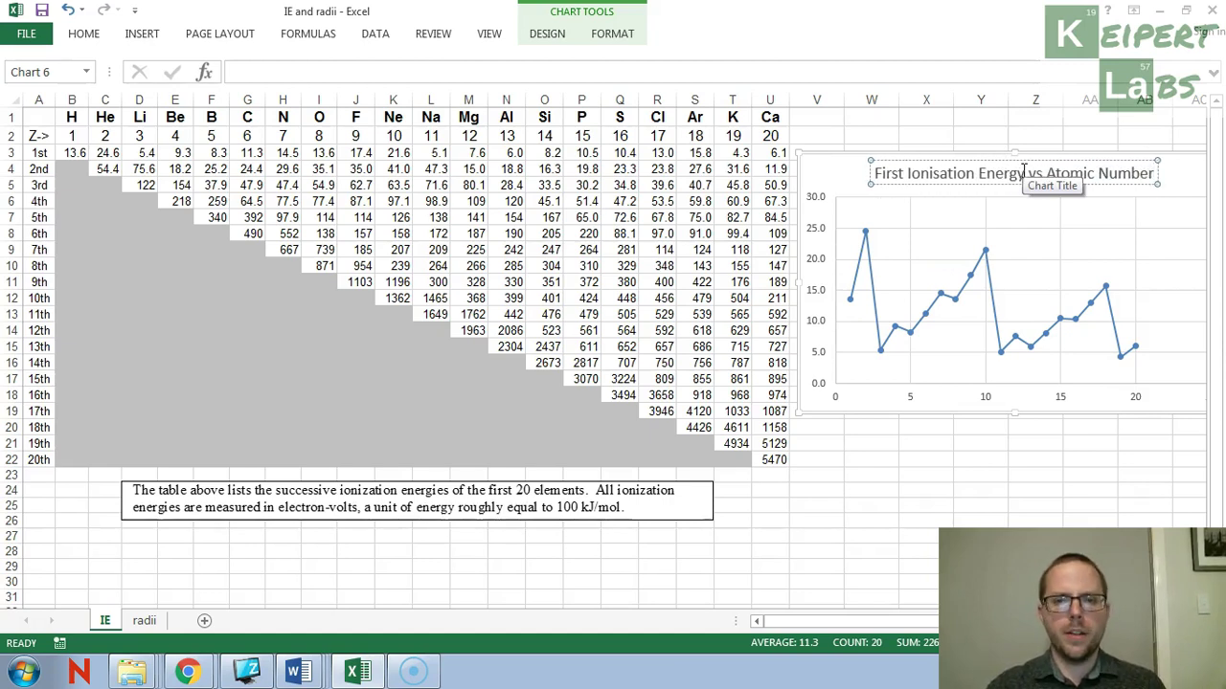
pyautogui.click(952, 404)
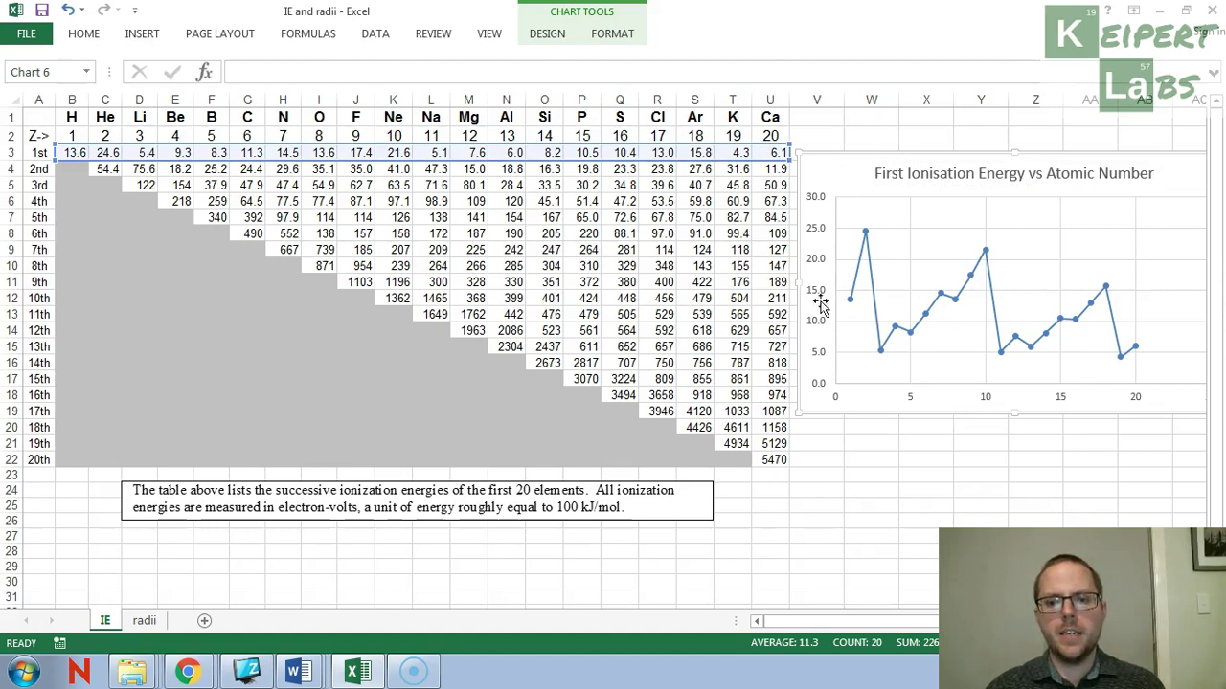
# Add placeholder primary horizontal and primary vertical axis titles from Add Chart Element.
pyautogui.click(610, 35)
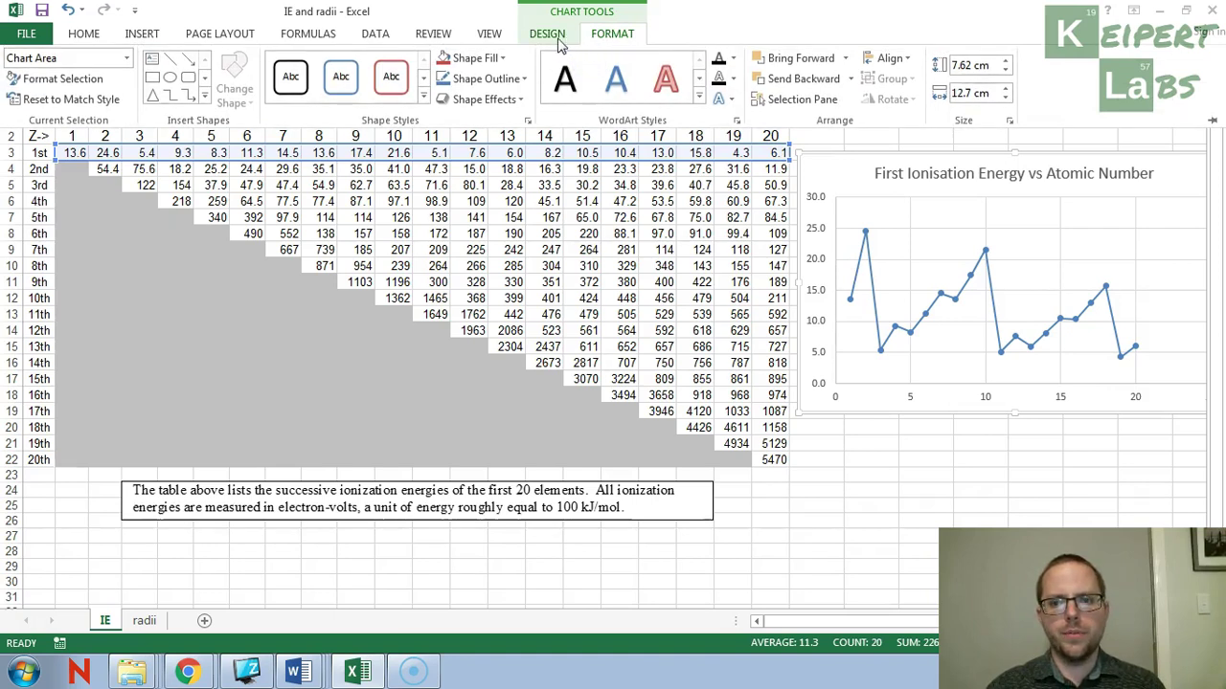
pyautogui.click(554, 35)
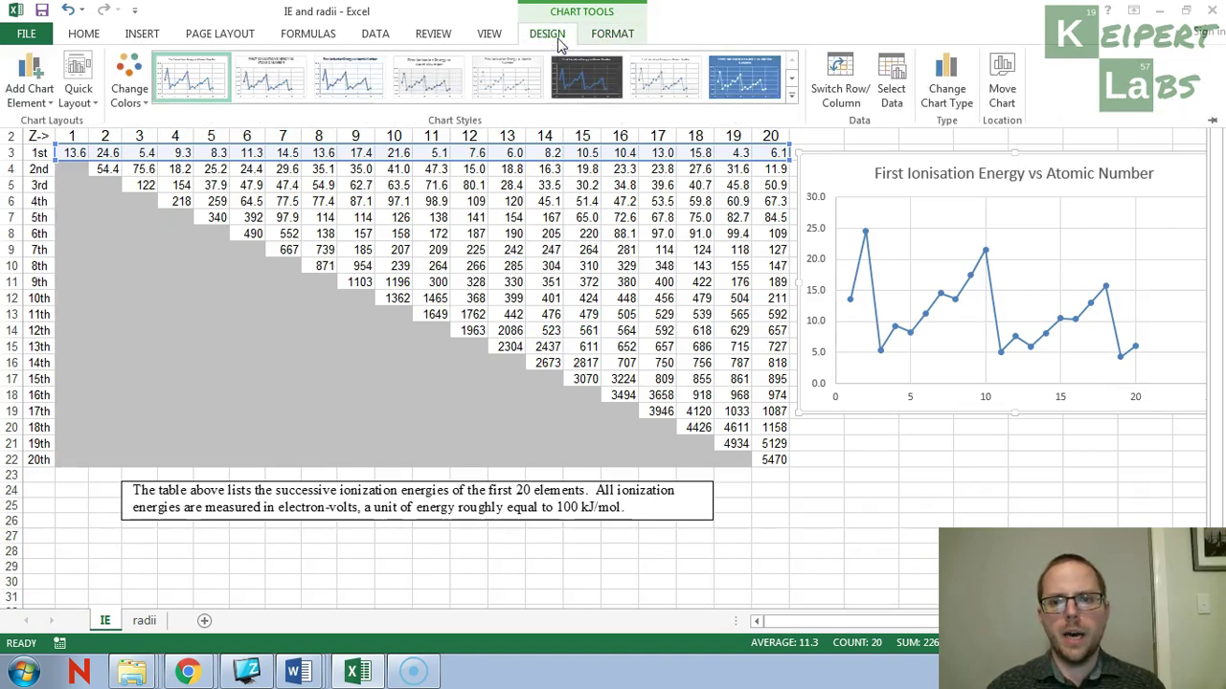
pyautogui.click(30, 88)
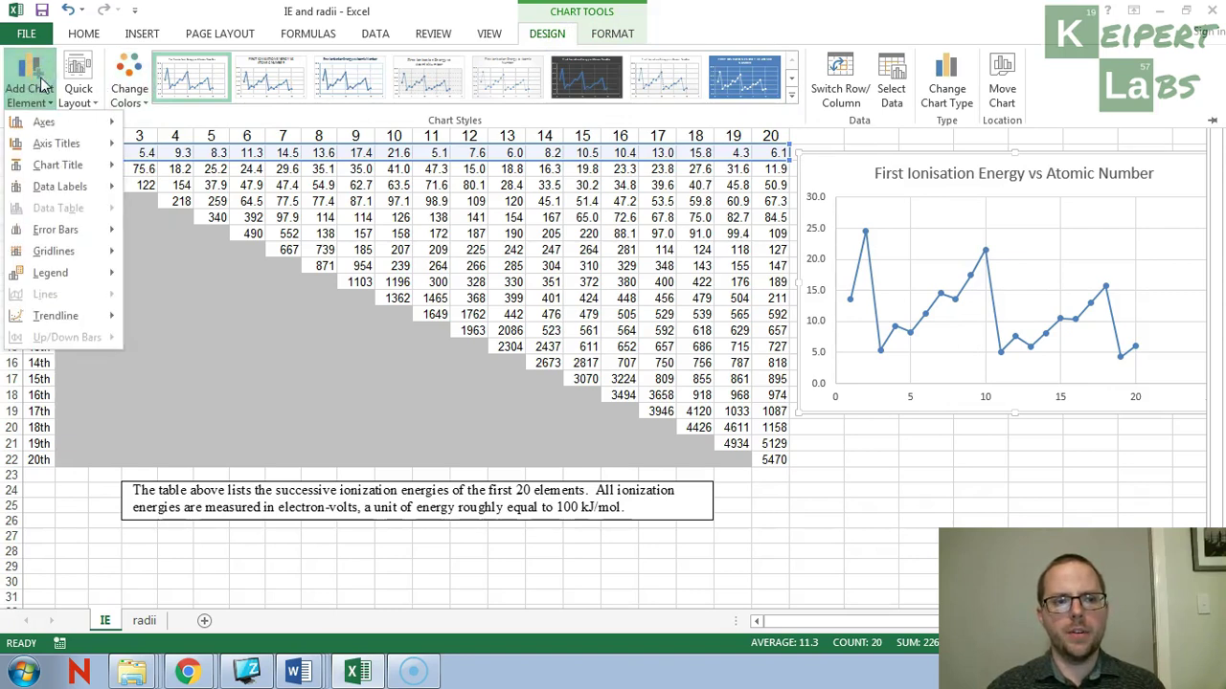
pyautogui.moveTo(53, 126)
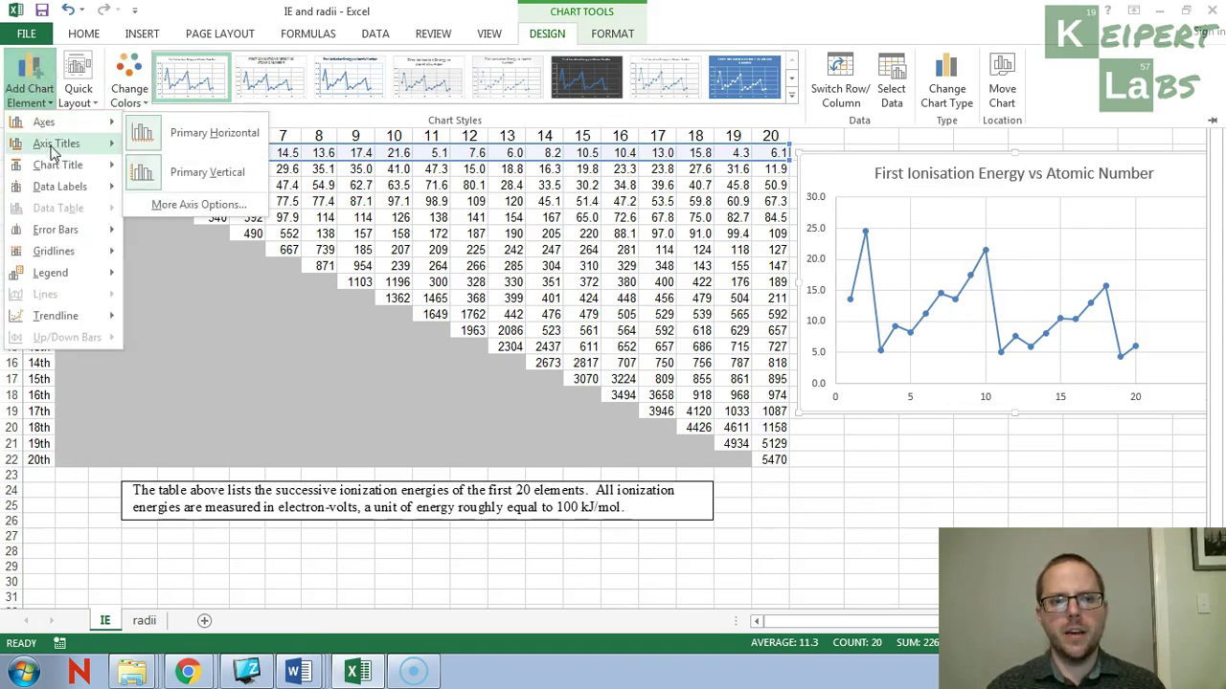
pyautogui.moveTo(55, 152)
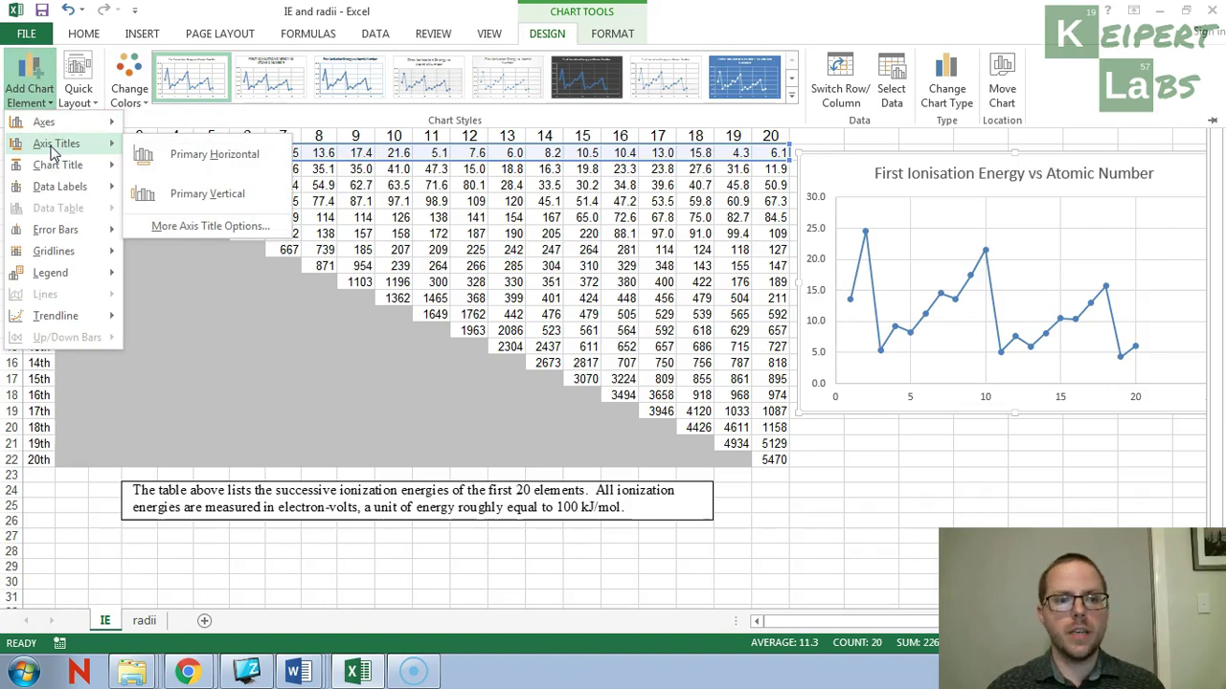
pyautogui.moveTo(57, 256)
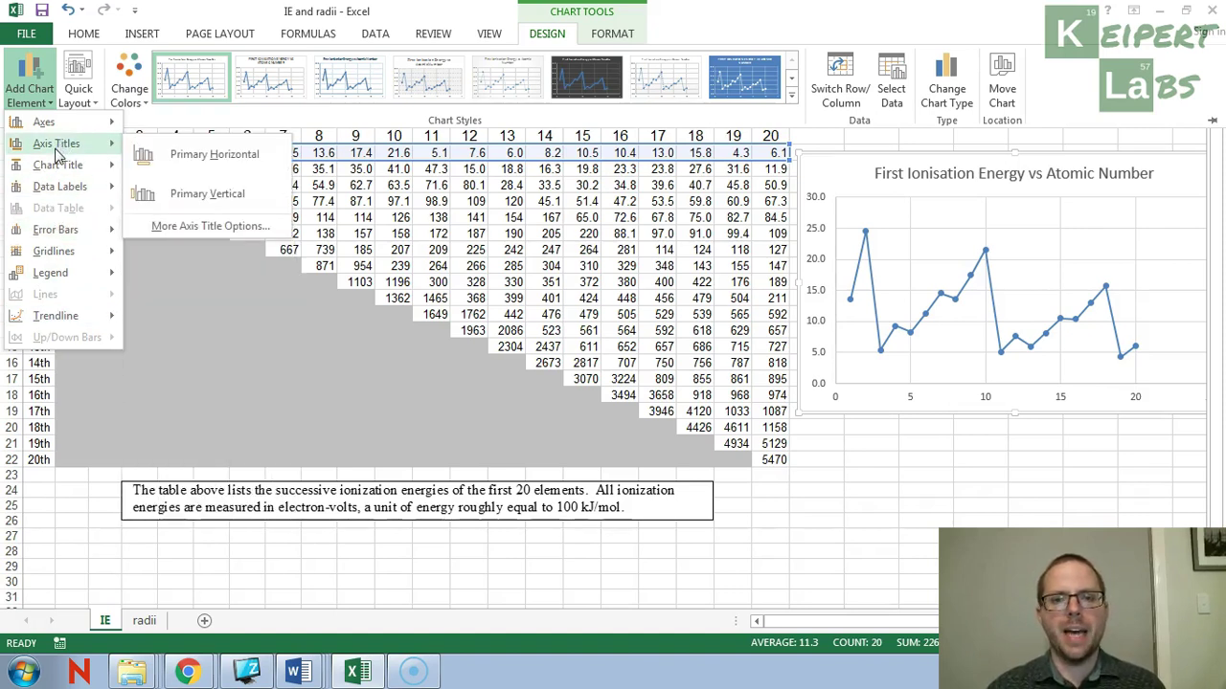
pyautogui.click(190, 167)
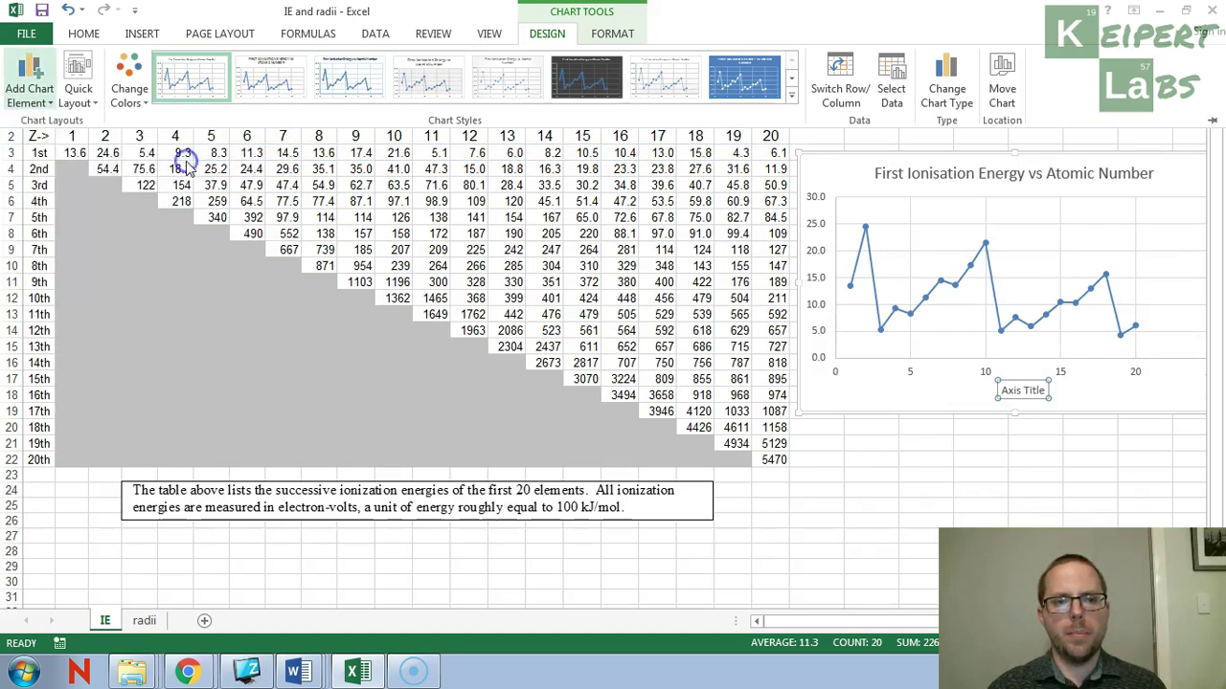
pyautogui.click(40, 93)
pyautogui.moveTo(75, 148)
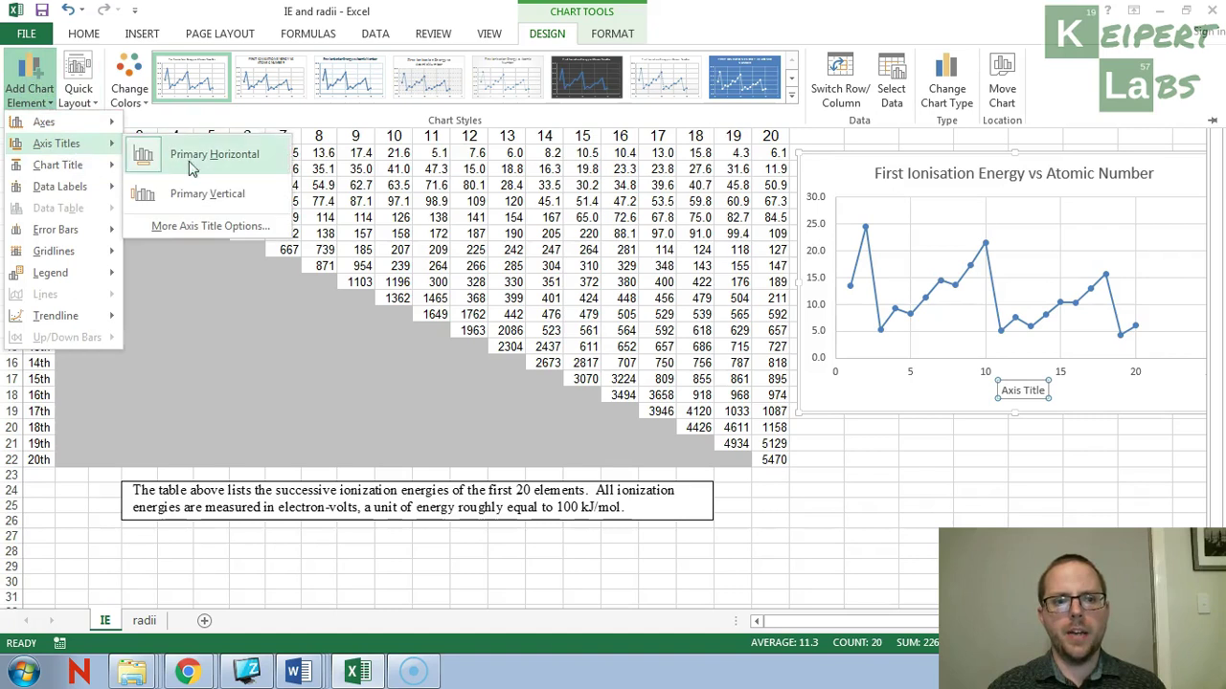
pyautogui.click(203, 197)
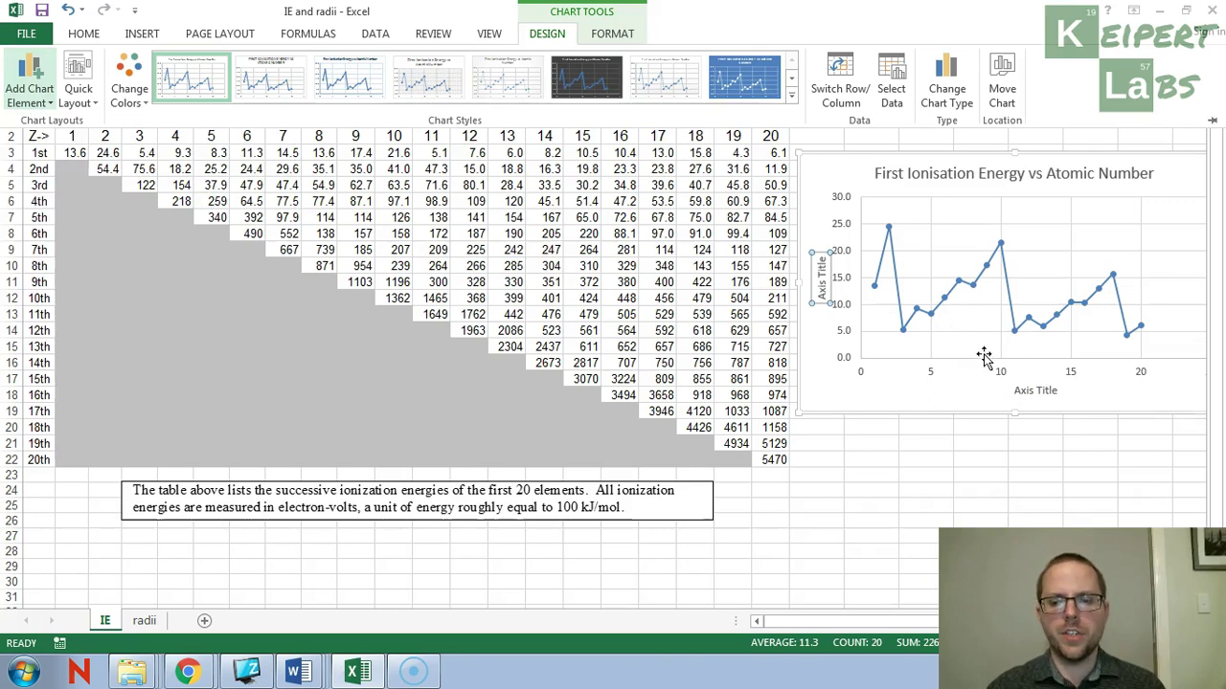
# Rename the horizontal axis title to 'Atomic Number (Z)'.
pyautogui.click(1026, 391)
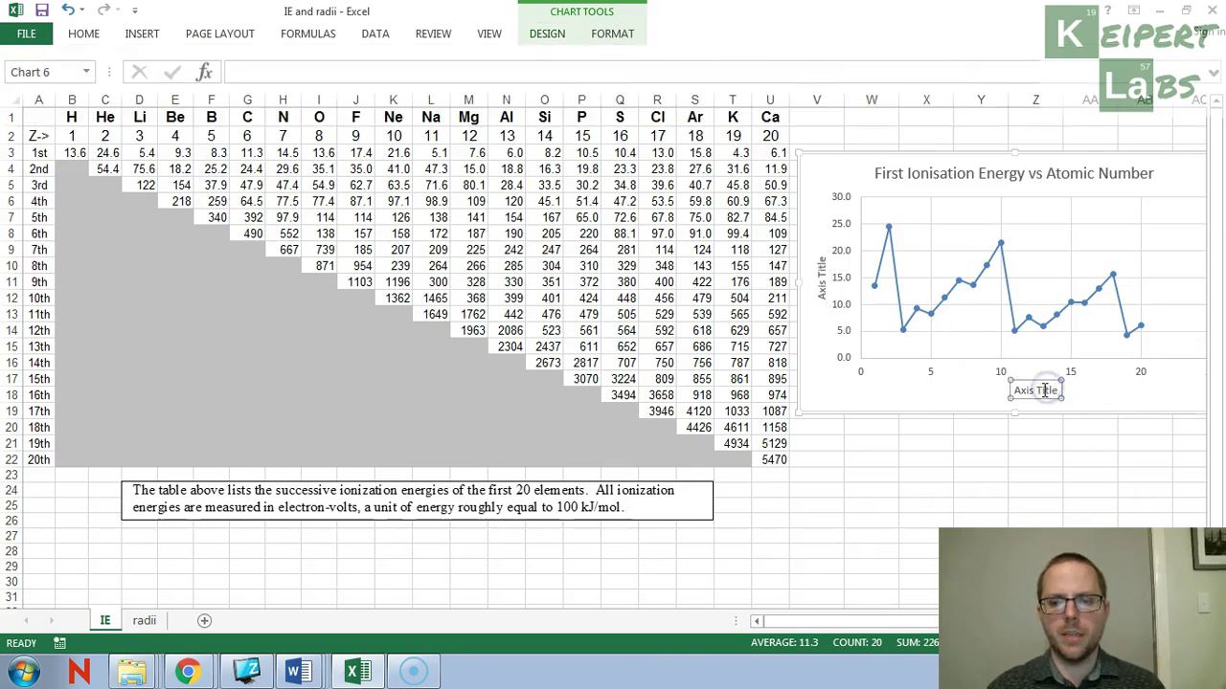
pyautogui.doubleClick(1045, 391)
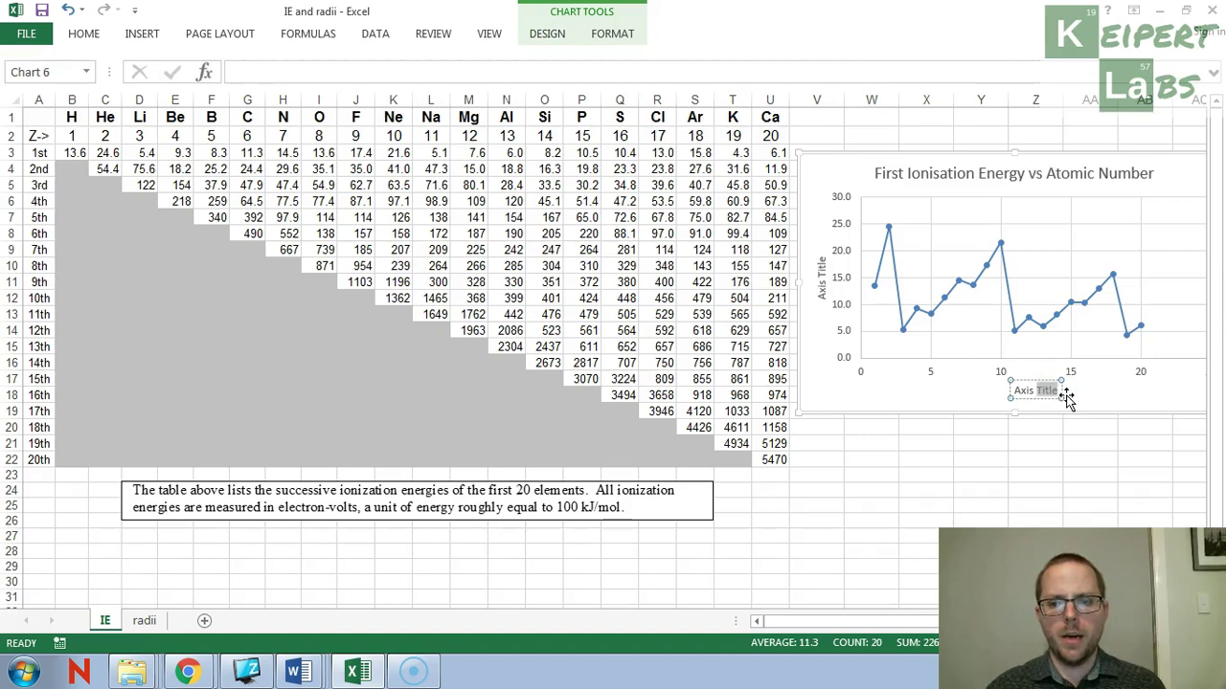
pyautogui.click(1061, 395)
pyautogui.write('A')
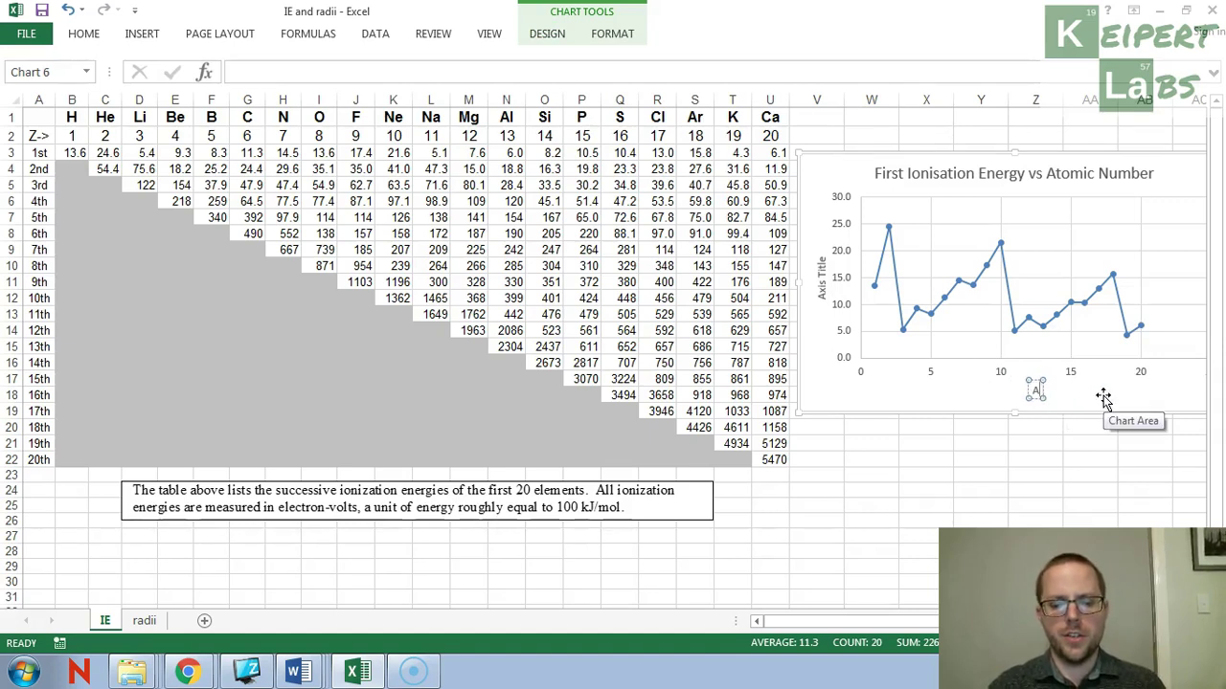
pyautogui.write('tomic Nu')
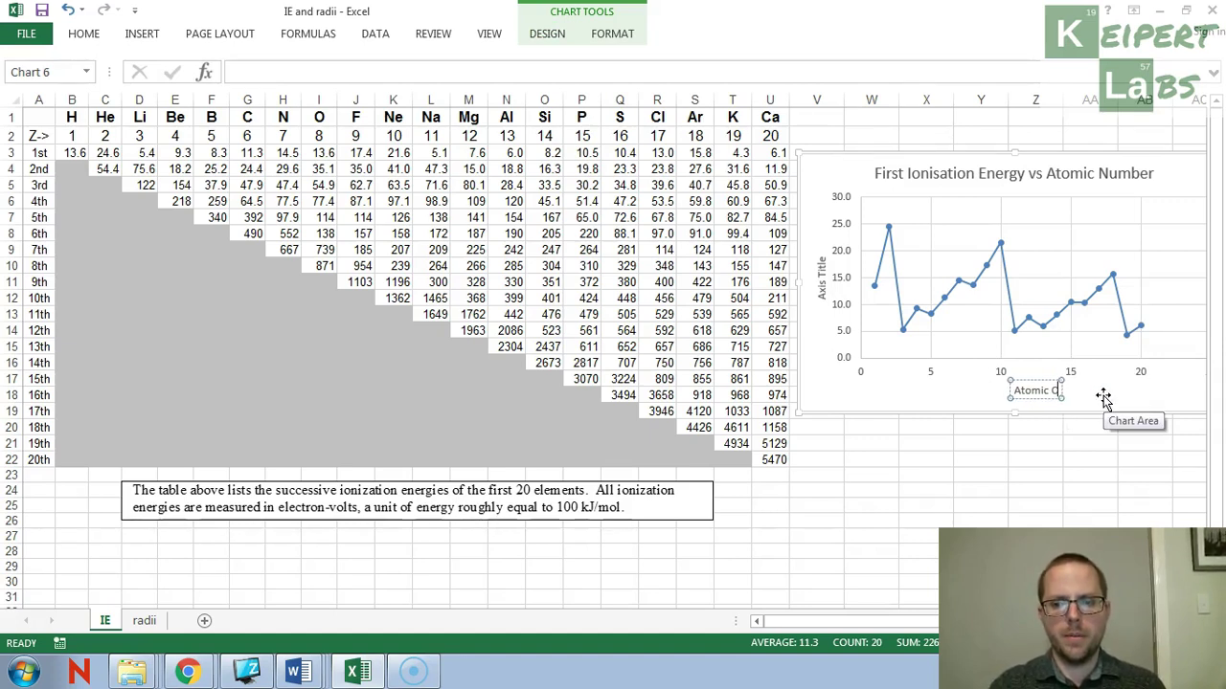
pyautogui.write('mber (Z)')
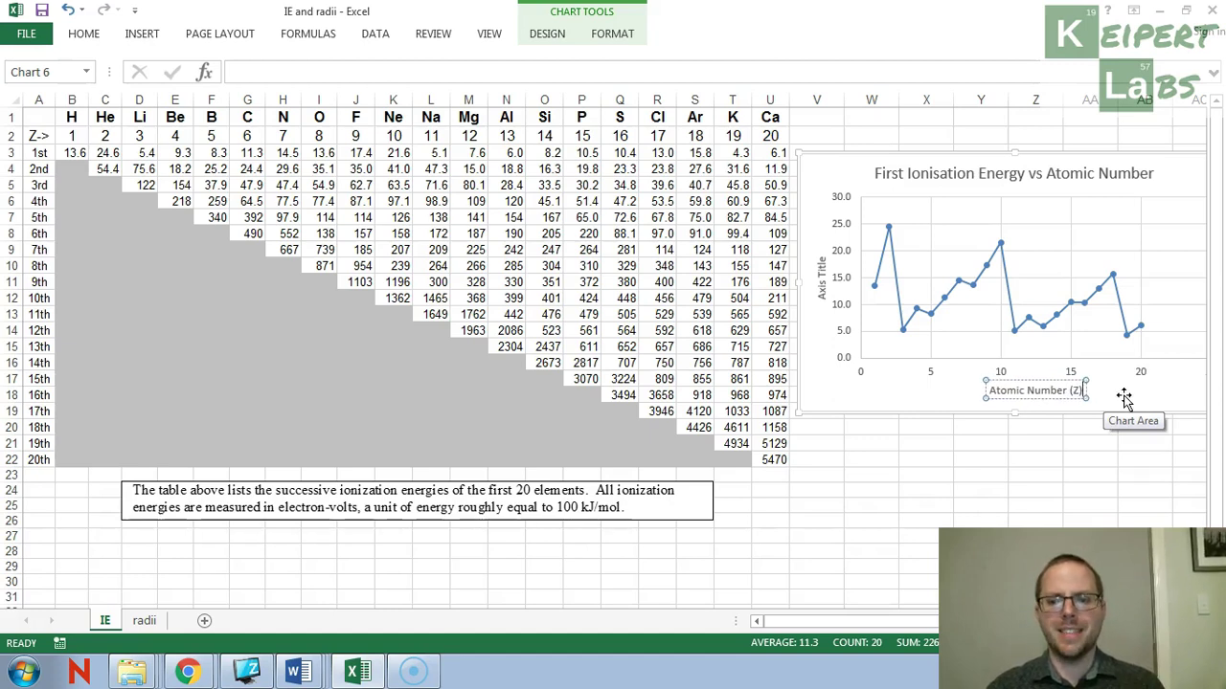
pyautogui.click(1120, 396)
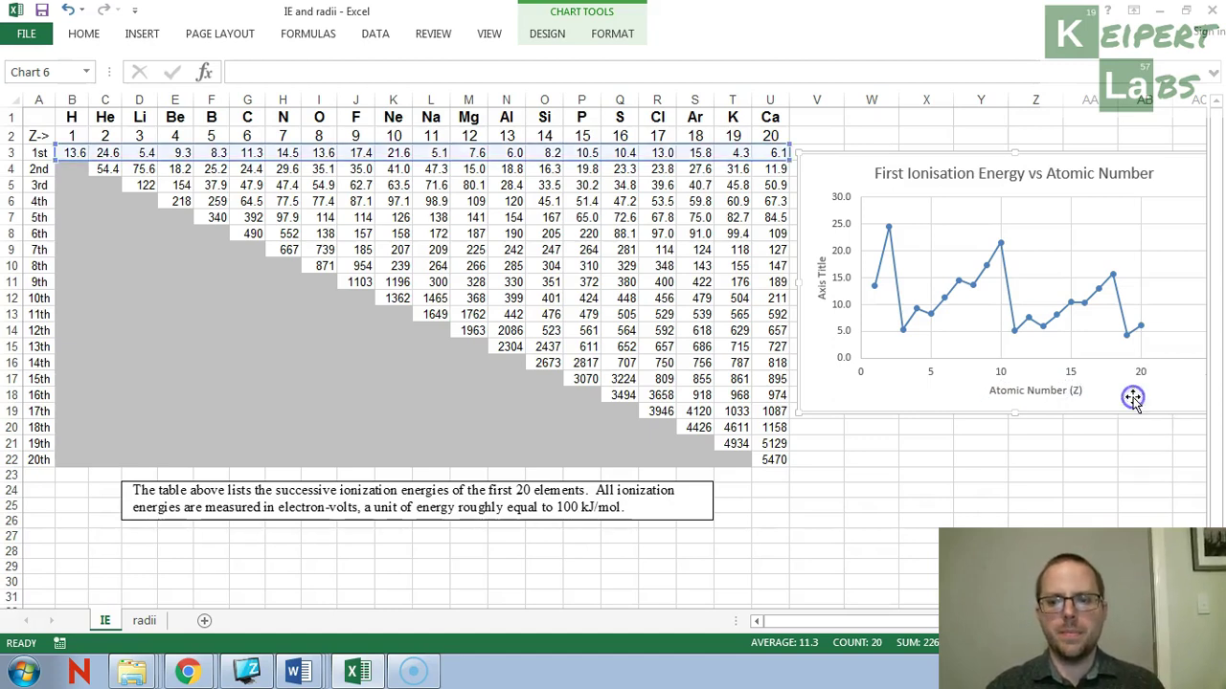
# Rename the vertical axis title to 'First Ionisation Energy (eV)'.
pyautogui.click(821, 285)
pyautogui.tripleClick(820, 280)
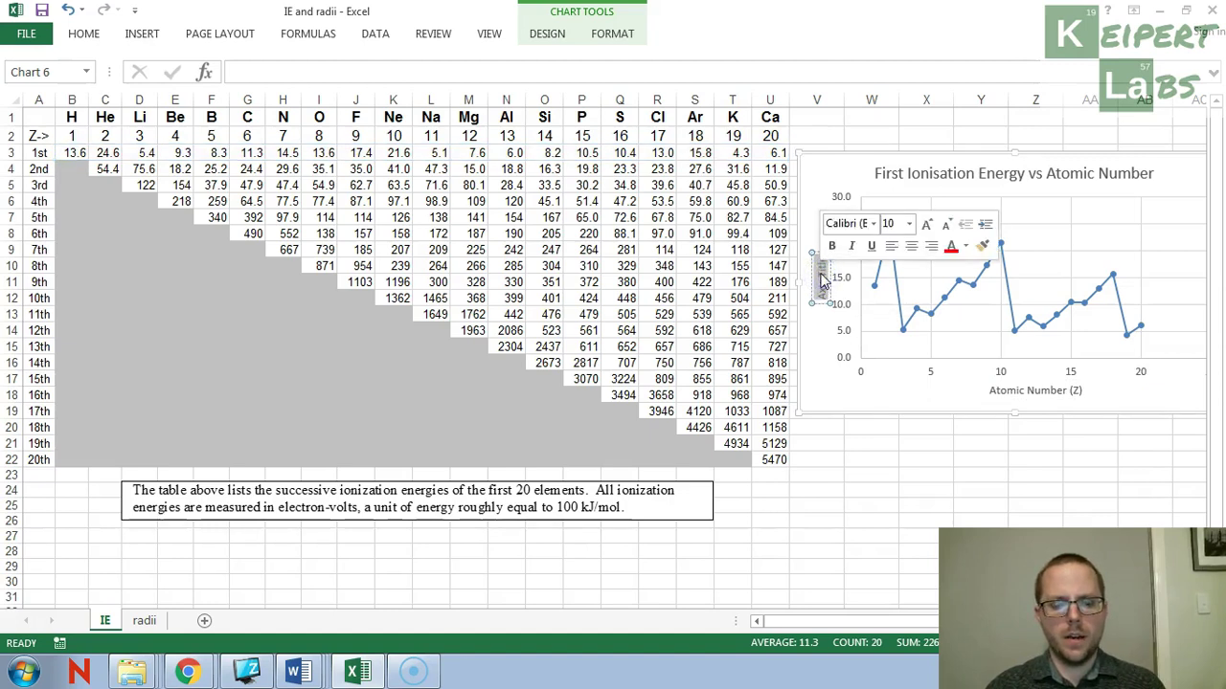
pyautogui.write('First Ionisation')
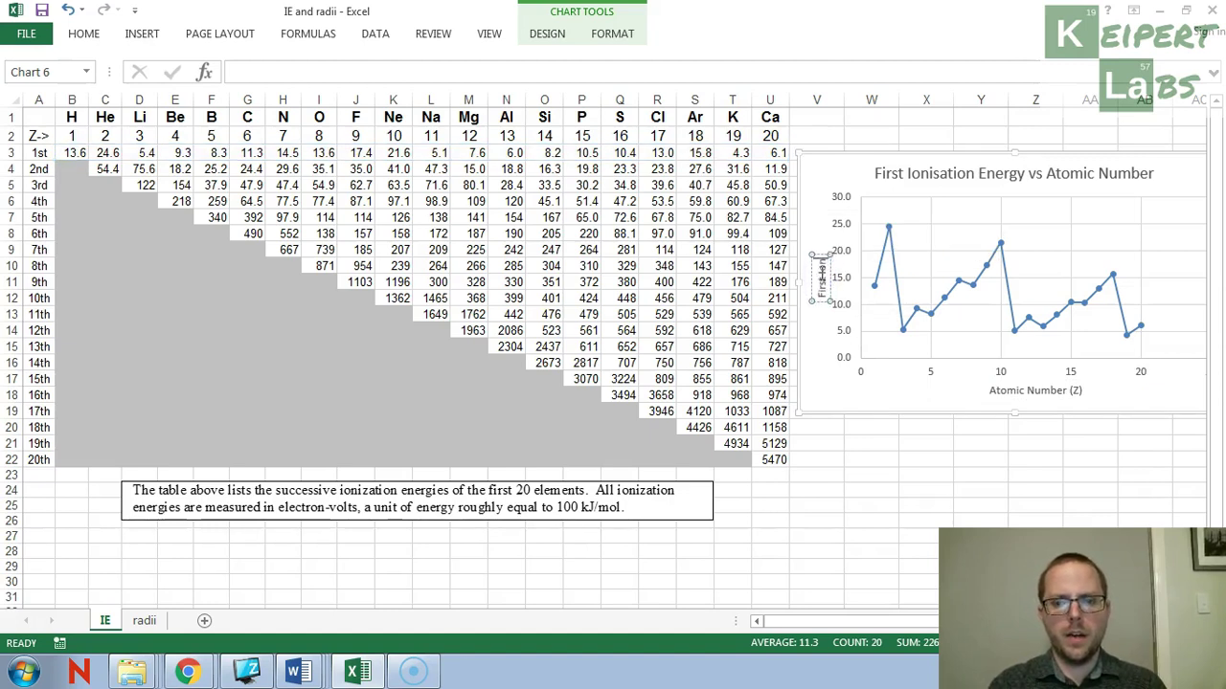
pyautogui.write(' Energy (e')
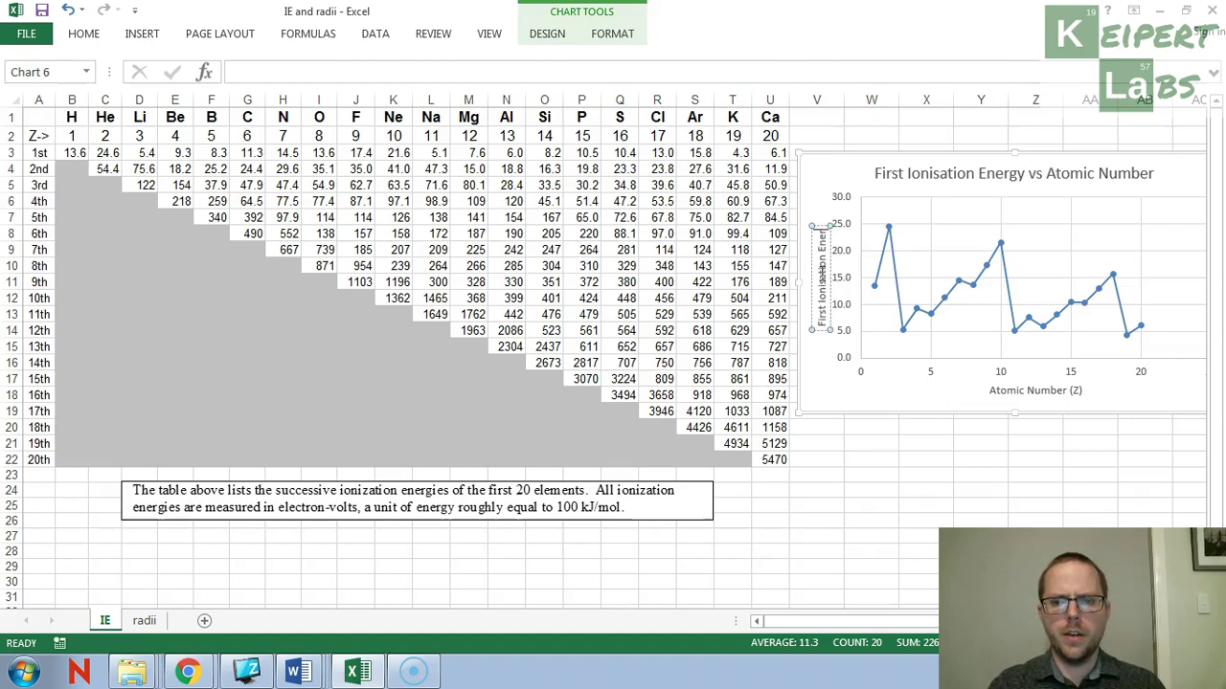
pyautogui.write('V')
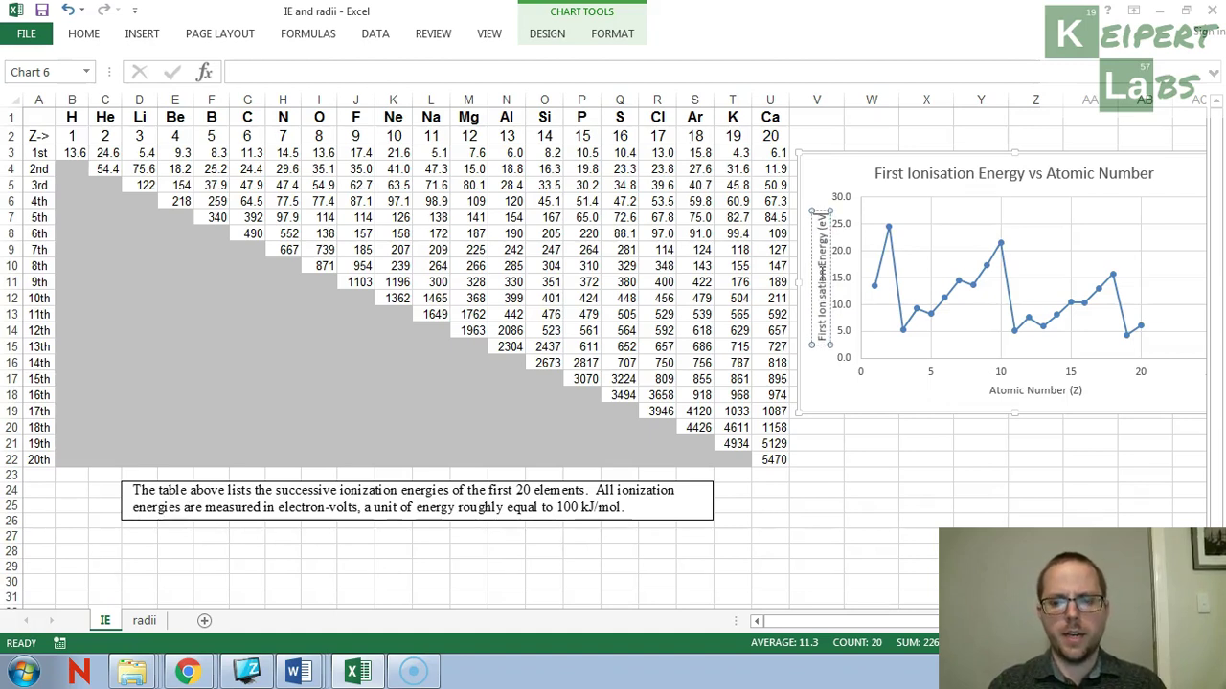
pyautogui.write(')')
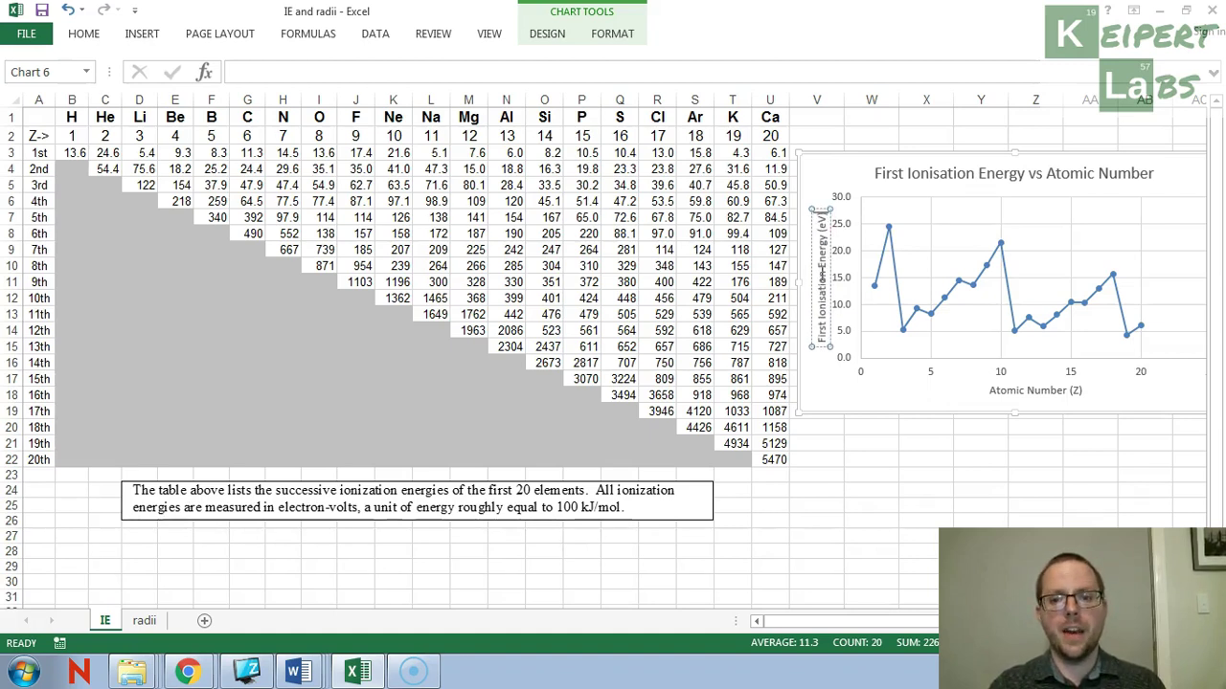
pyautogui.click(824, 387)
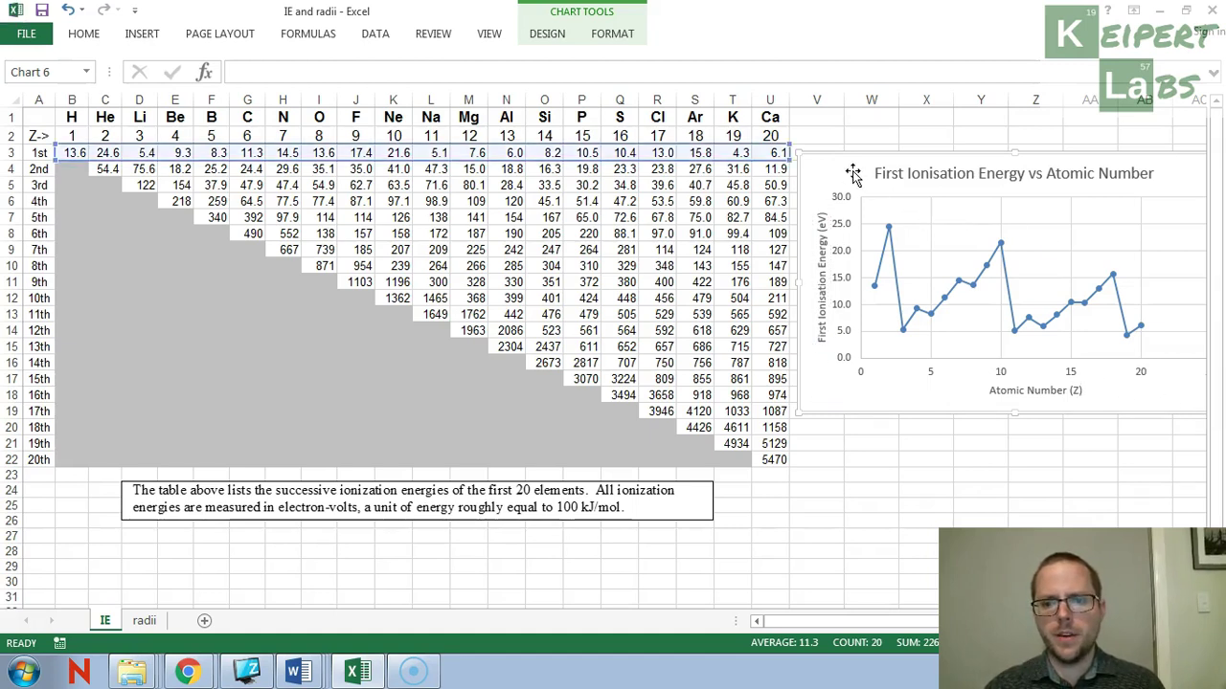
# Reposition the chart at the left of the sheet below the text box, around rows 27–44.
pyautogui.moveTo(850, 173); pyautogui.dragTo(246, 459)
pyautogui.scroll(-4, 258, 430)
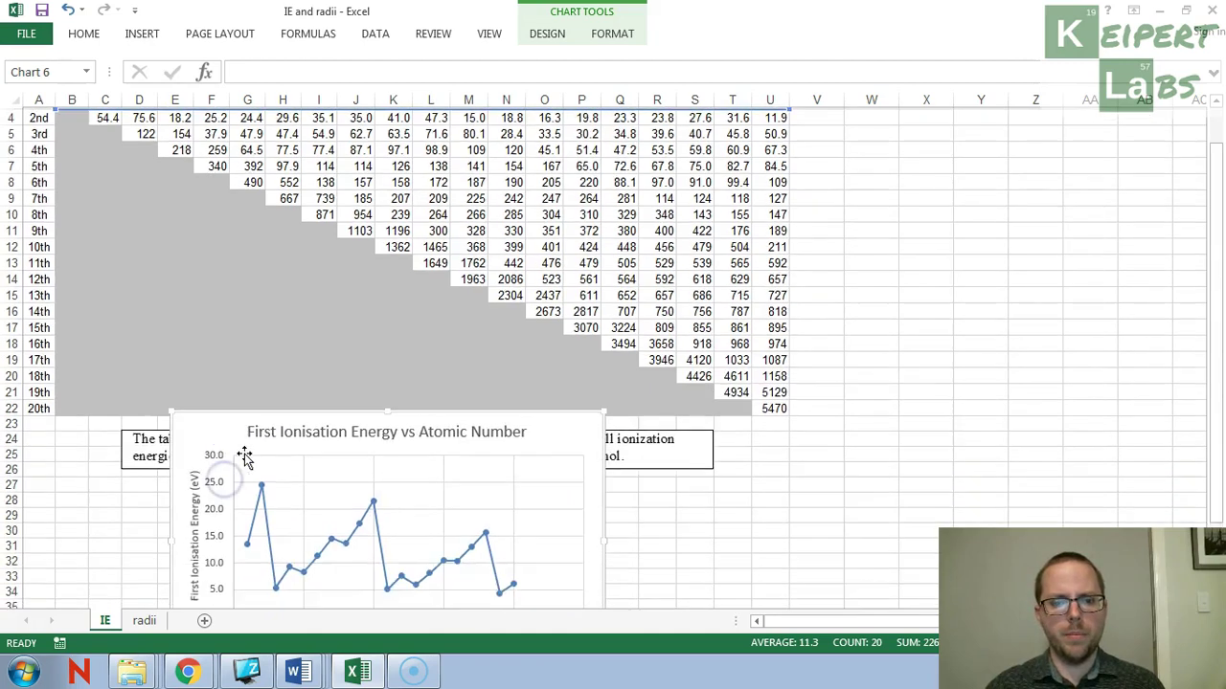
pyautogui.moveTo(202, 283); pyautogui.dragTo(87, 351)
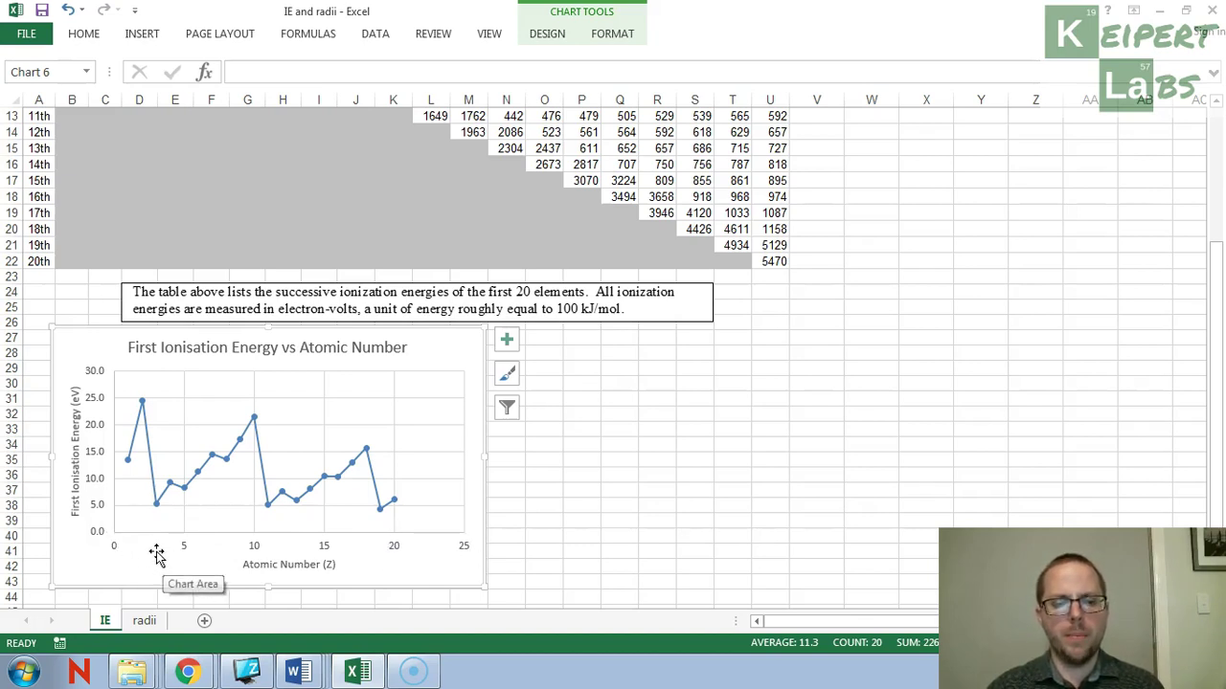
# Fix the horizontal axis maximum bound at 20 so it runs from 0 to 20.
pyautogui.doubleClick(393, 547)
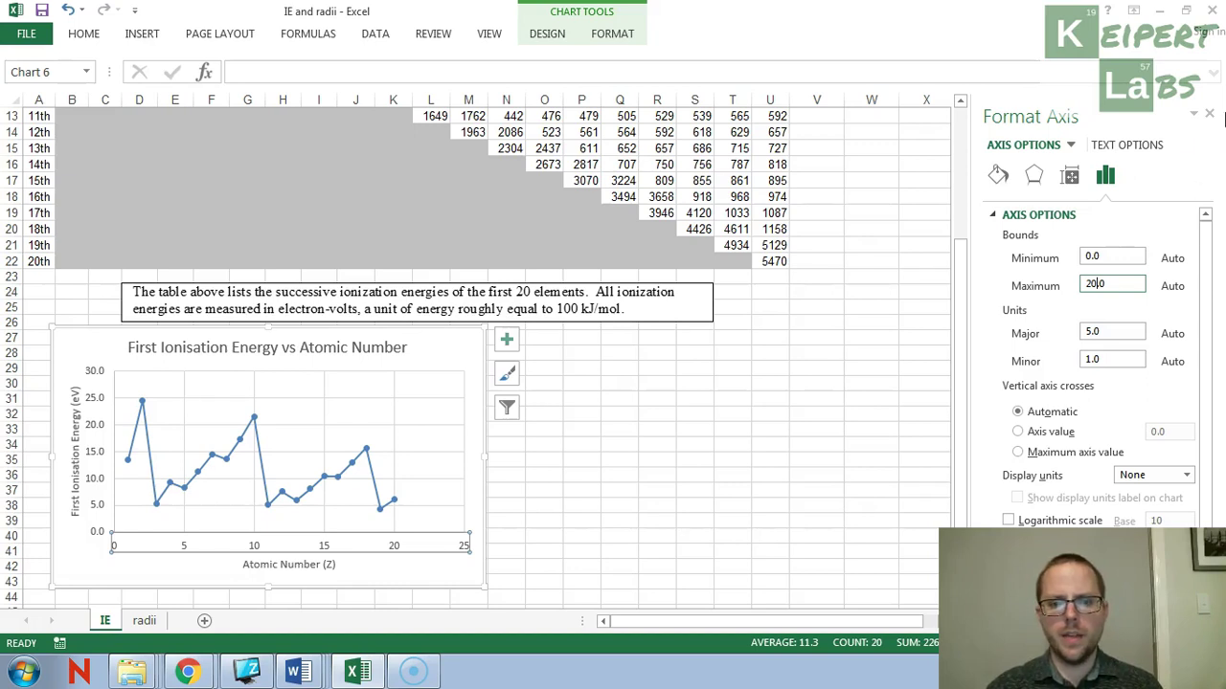
pyautogui.press('Return')
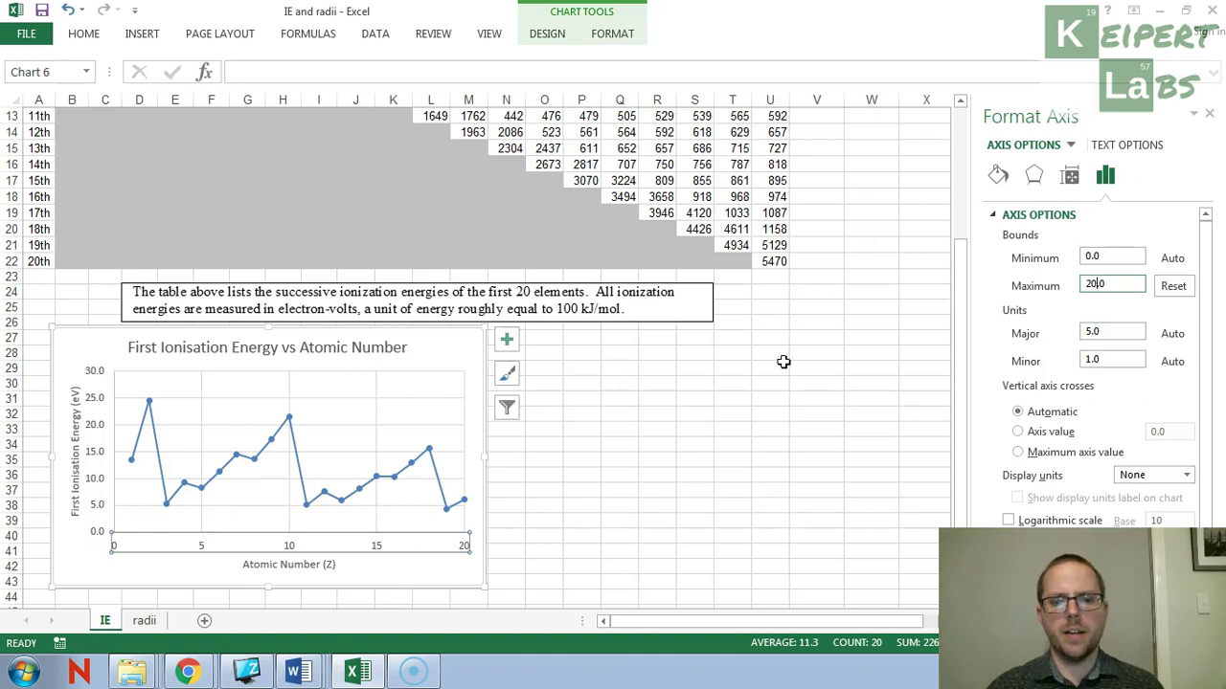
pyautogui.click(582, 488)
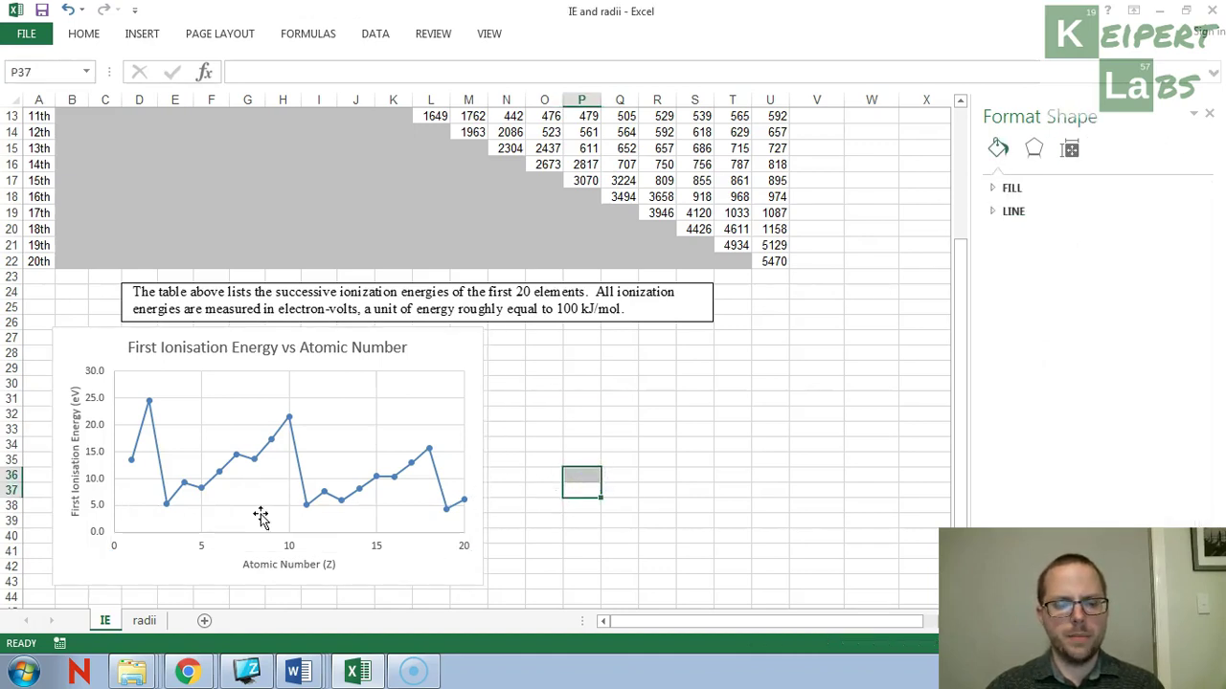
# Make the ionisation energy chart taller and much wider, then go to the radii sheet.
pyautogui.click(176, 559)
pyautogui.scroll(-2, 306, 563)
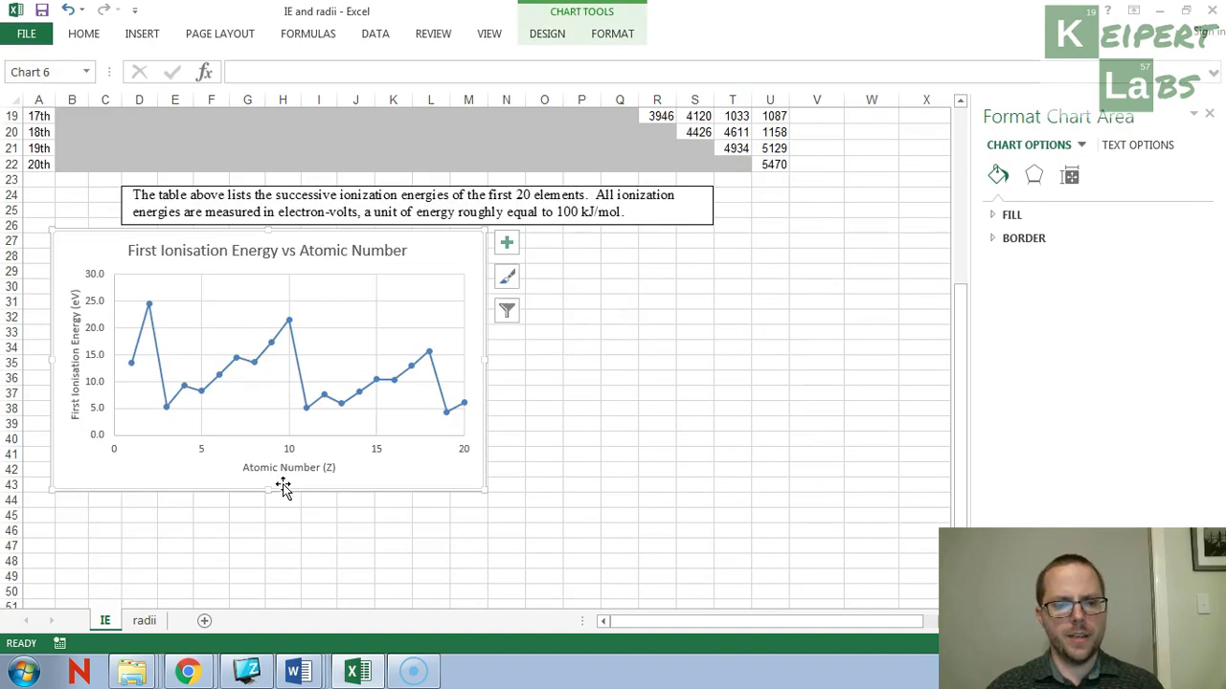
pyautogui.moveTo(267, 490); pyautogui.dragTo(273, 572)
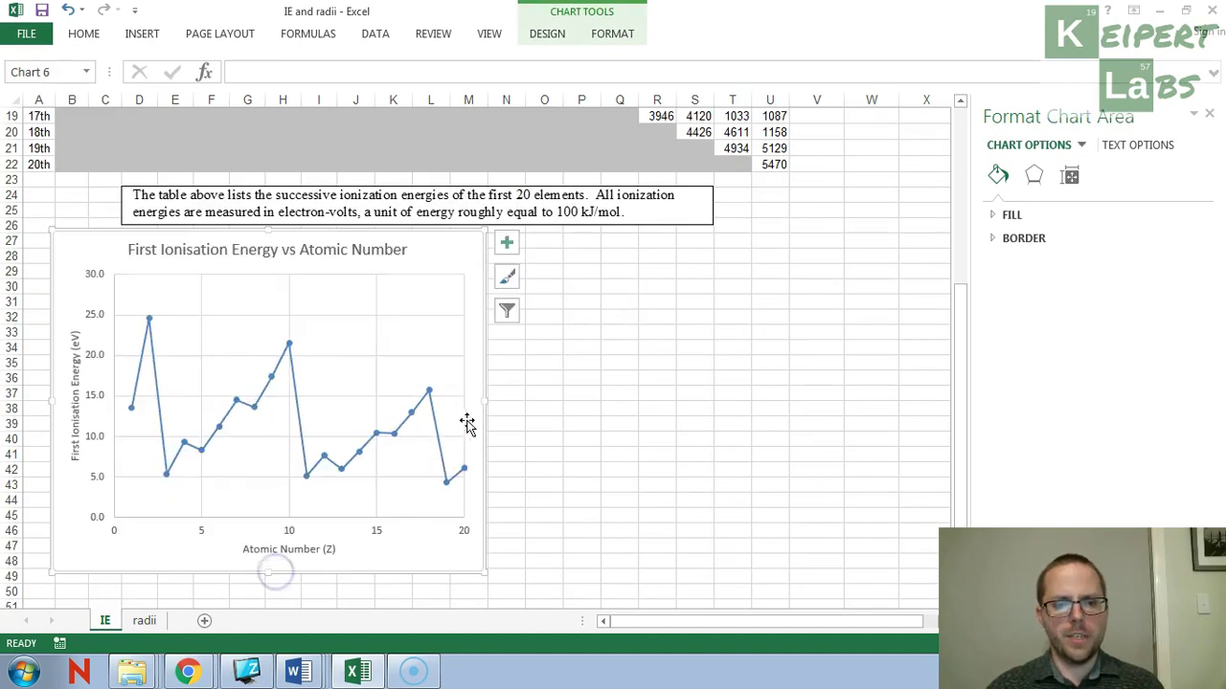
pyautogui.click(488, 400)
pyautogui.click(463, 396)
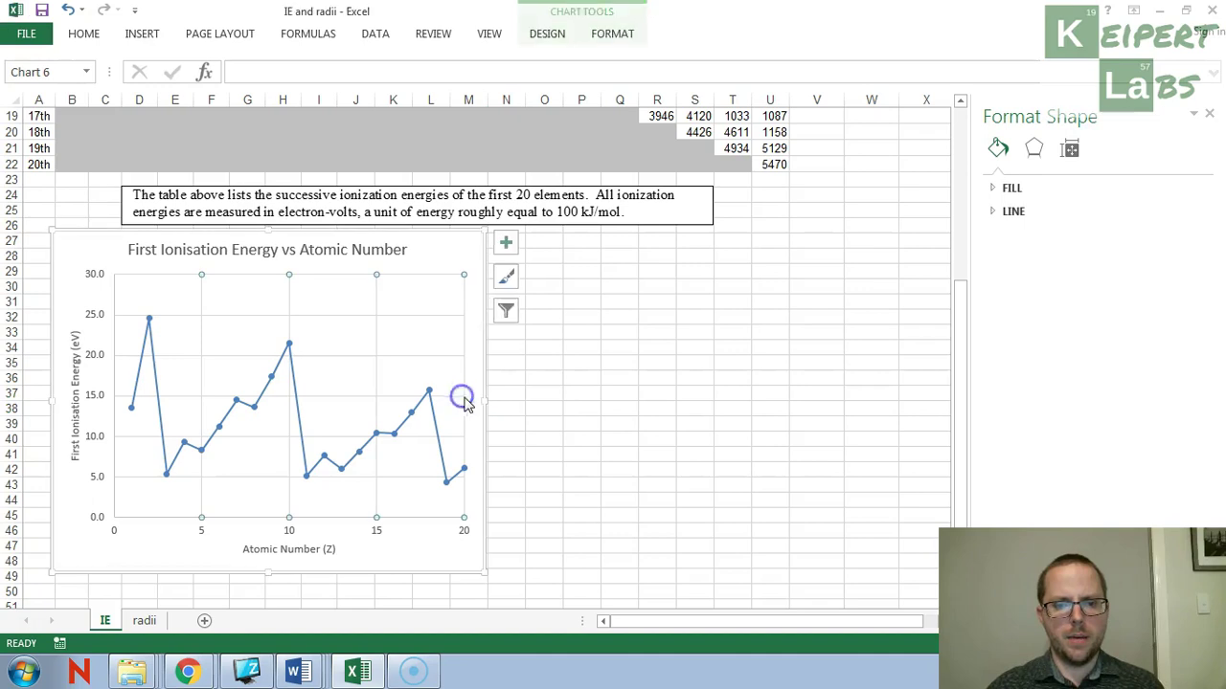
pyautogui.moveTo(487, 400); pyautogui.dragTo(751, 418)
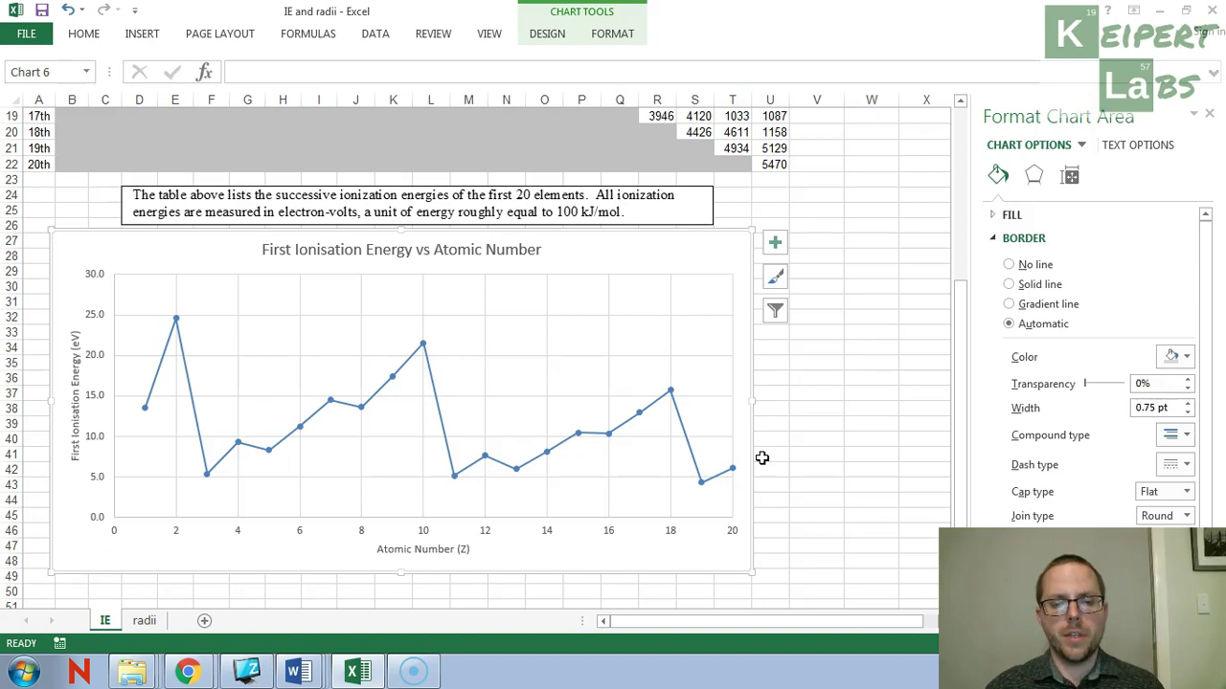
pyautogui.click(144, 620)
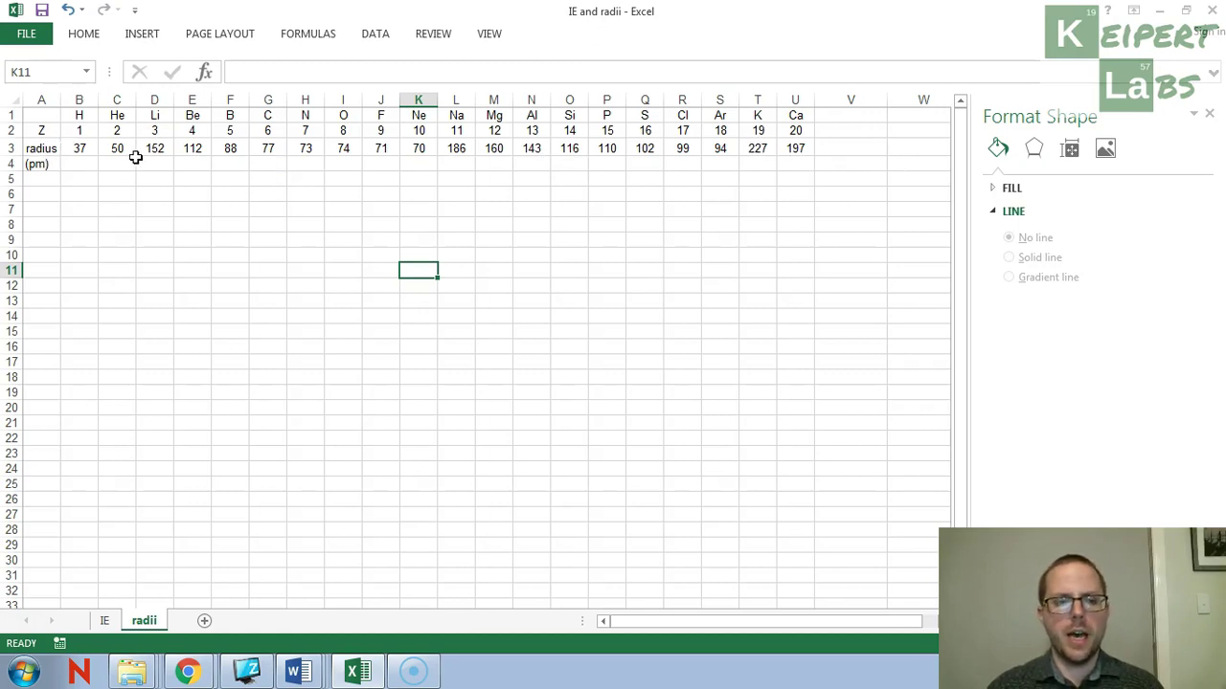
# Plot the radius values in B3:U3 as a line-and-marker scatter chart and close the Format Chart Area pane.
pyautogui.moveTo(78, 147); pyautogui.dragTo(795, 155)
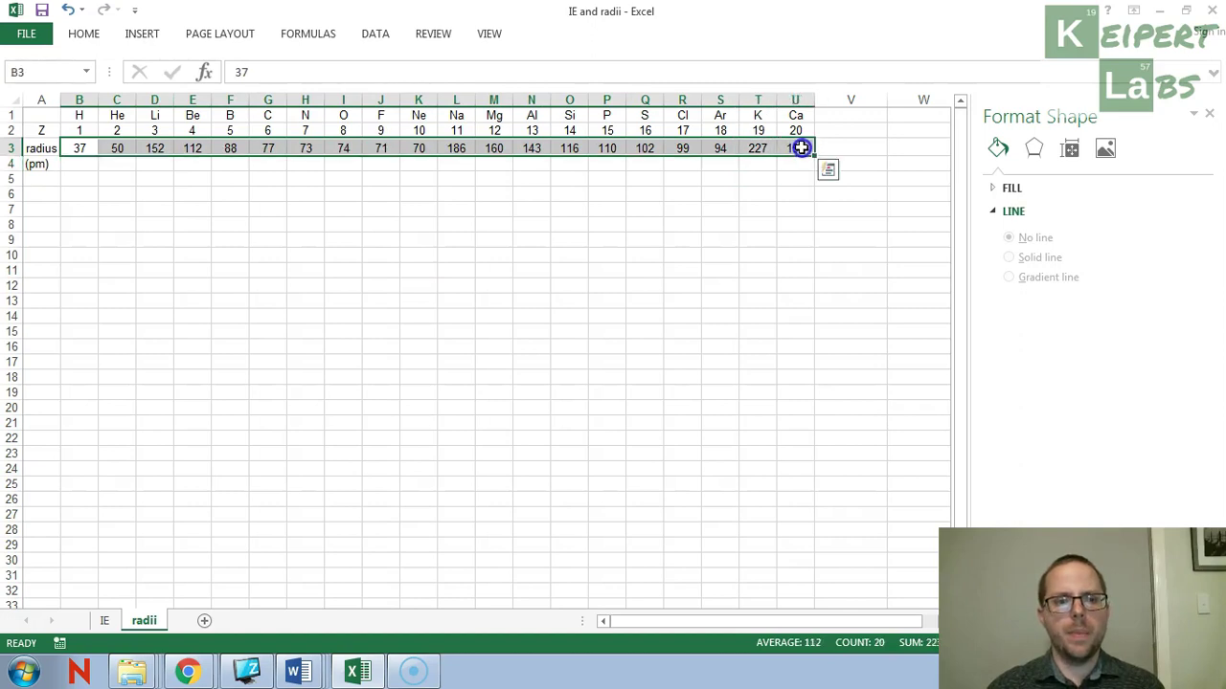
pyautogui.click(142, 33)
pyautogui.click(595, 100)
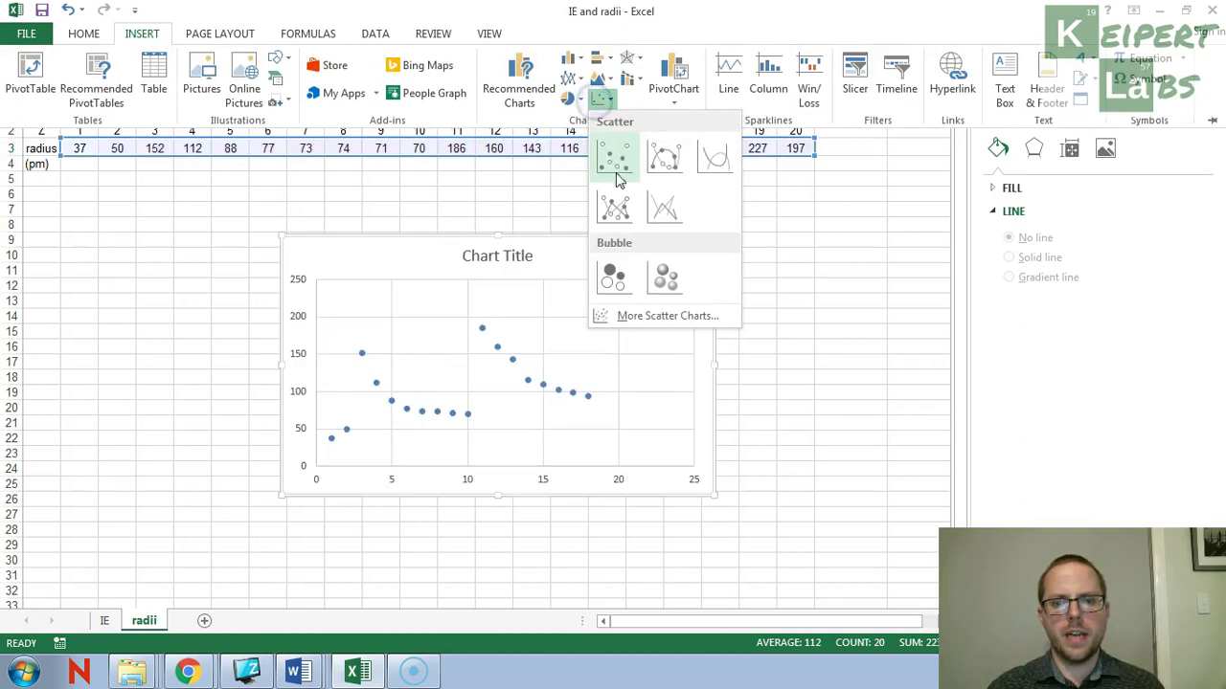
pyautogui.click(615, 209)
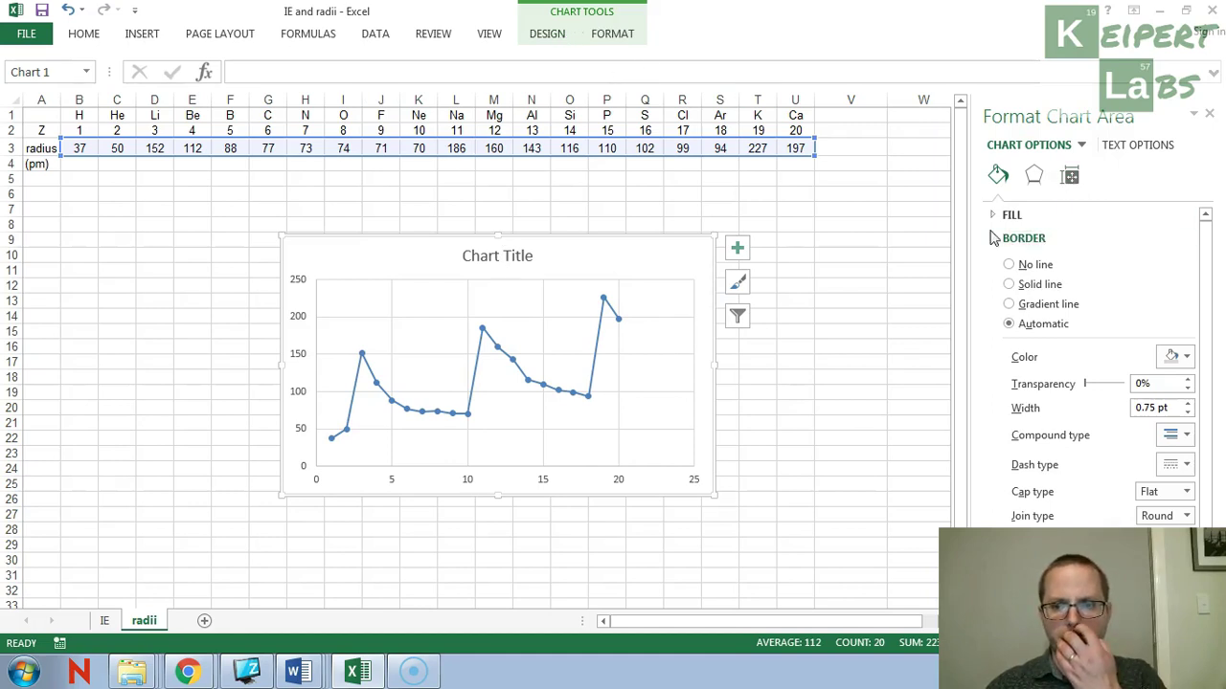
pyautogui.click(1122, 145)
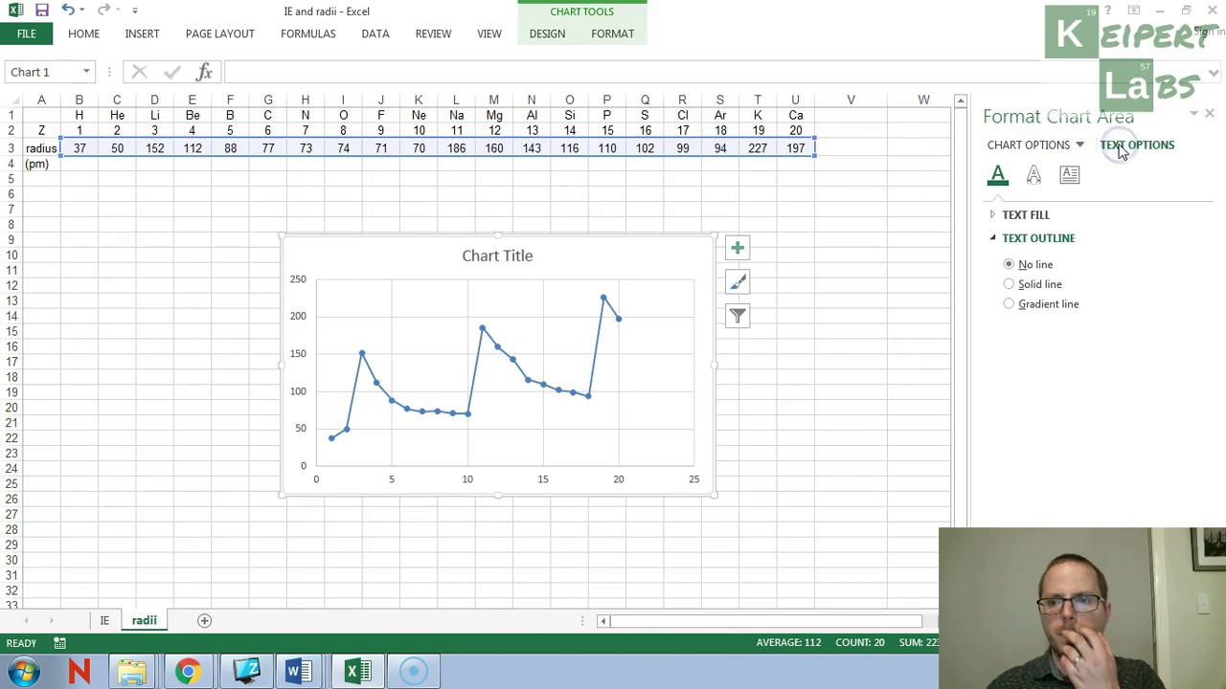
pyautogui.click(1026, 144)
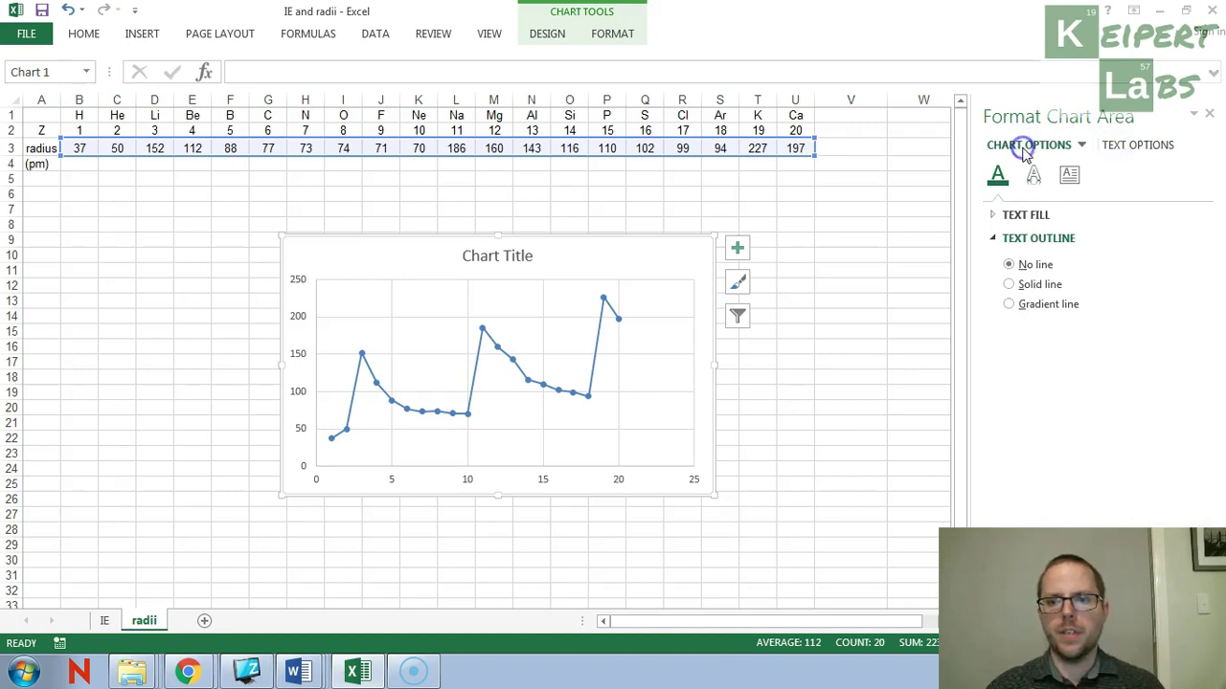
pyautogui.click(1210, 116)
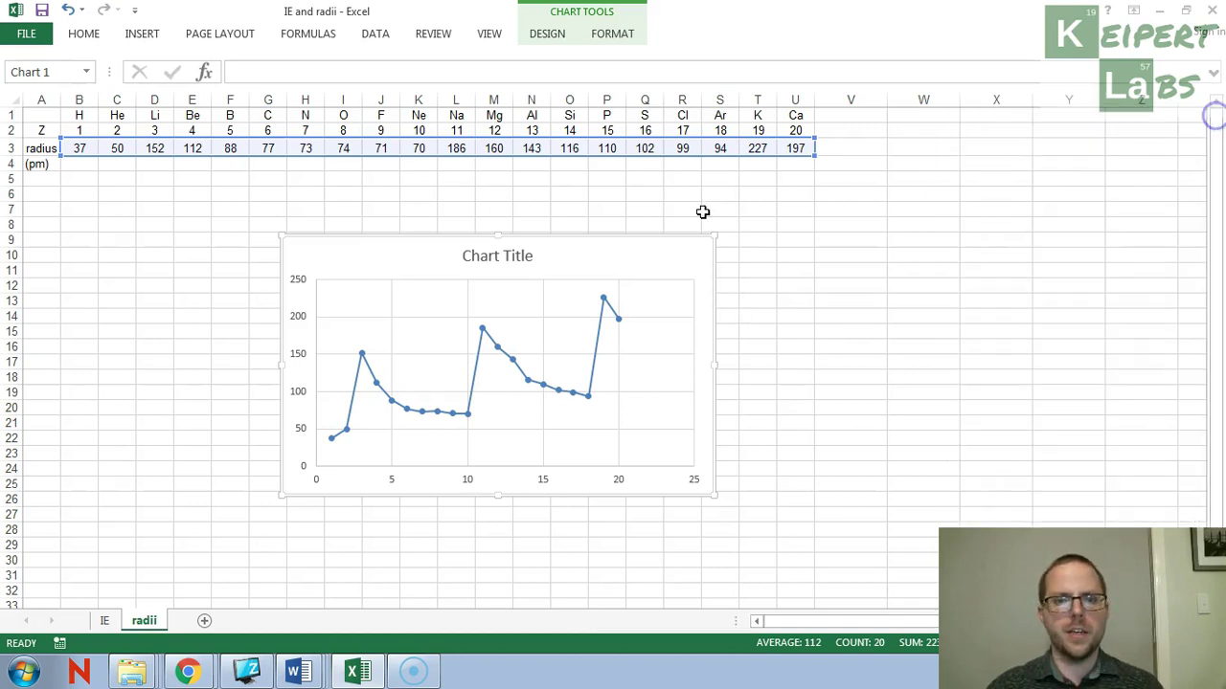
# Add axis titles to the radius chart.
pyautogui.click(564, 43)
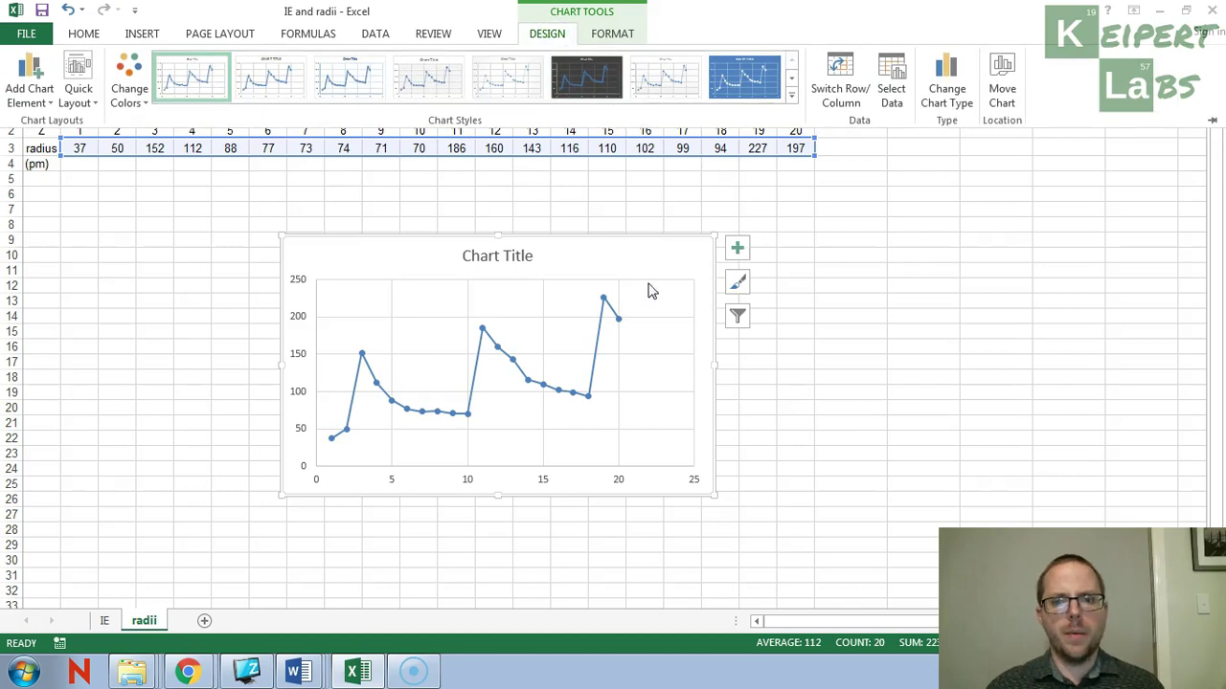
pyautogui.click(657, 278)
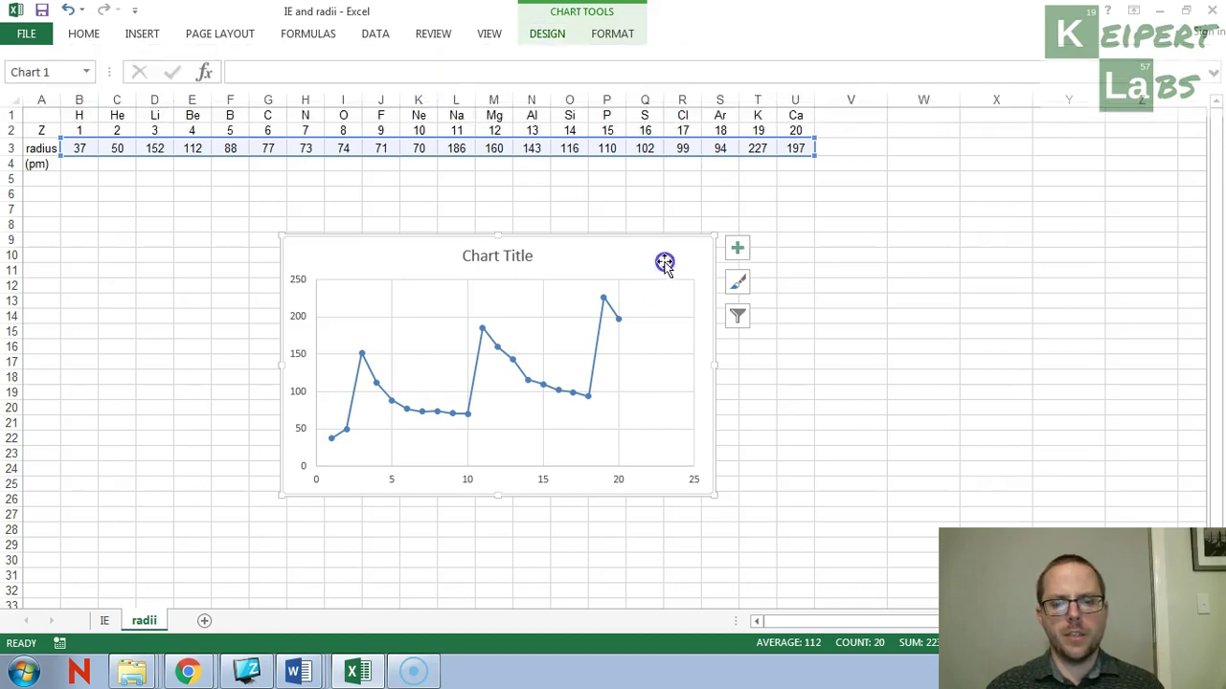
pyautogui.click(739, 251)
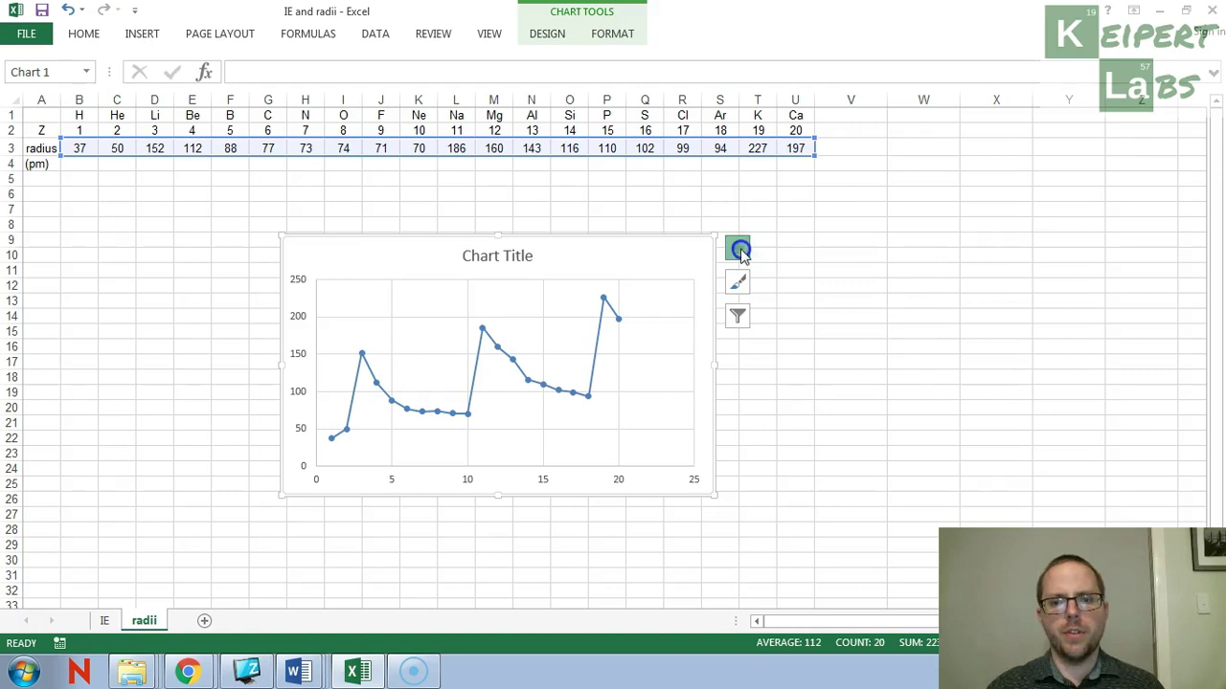
pyautogui.click(819, 289)
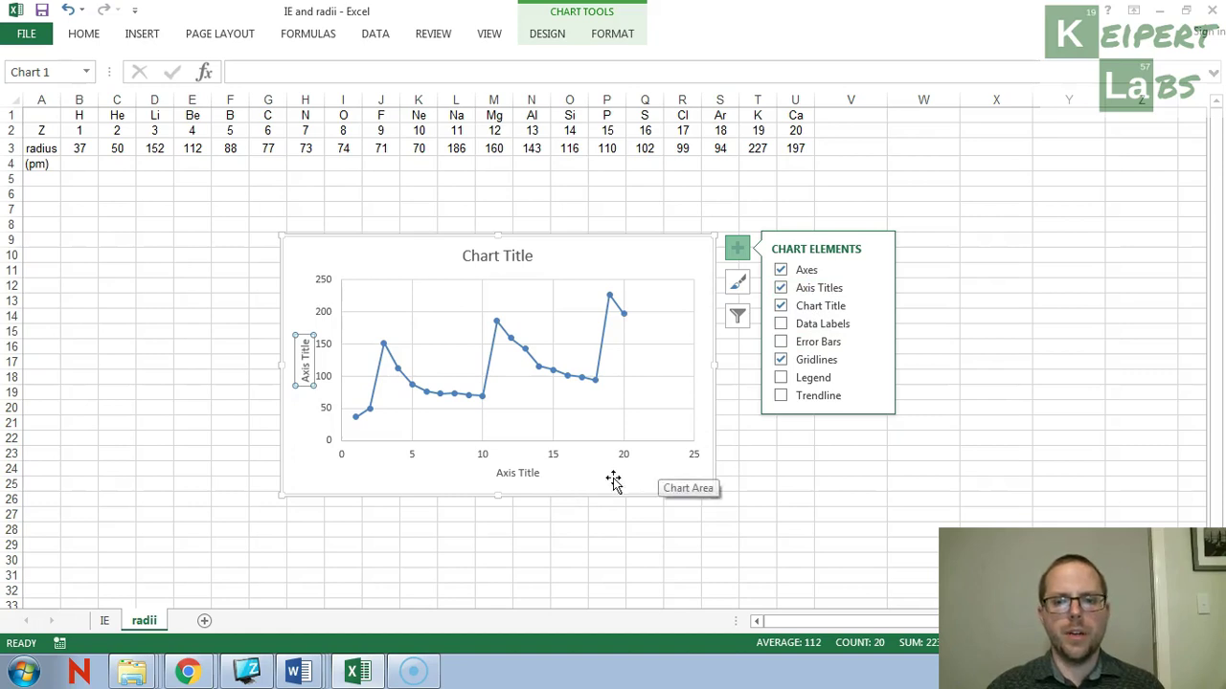
# Replace the horizontal axis title text with 'Atomic Number (Z)'.
pyautogui.click(528, 472)
pyautogui.tripleClick(525, 472)
pyautogui.press('BackSpace')
pyautogui.write('Atomic N')
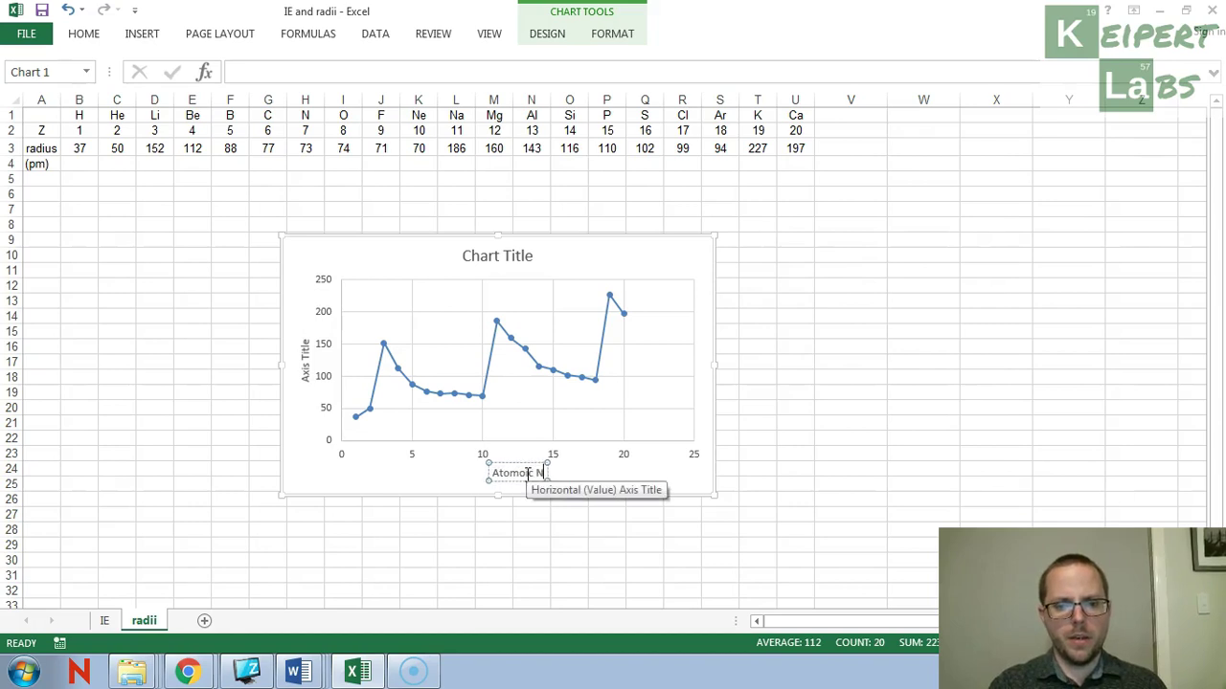
pyautogui.write('umber')
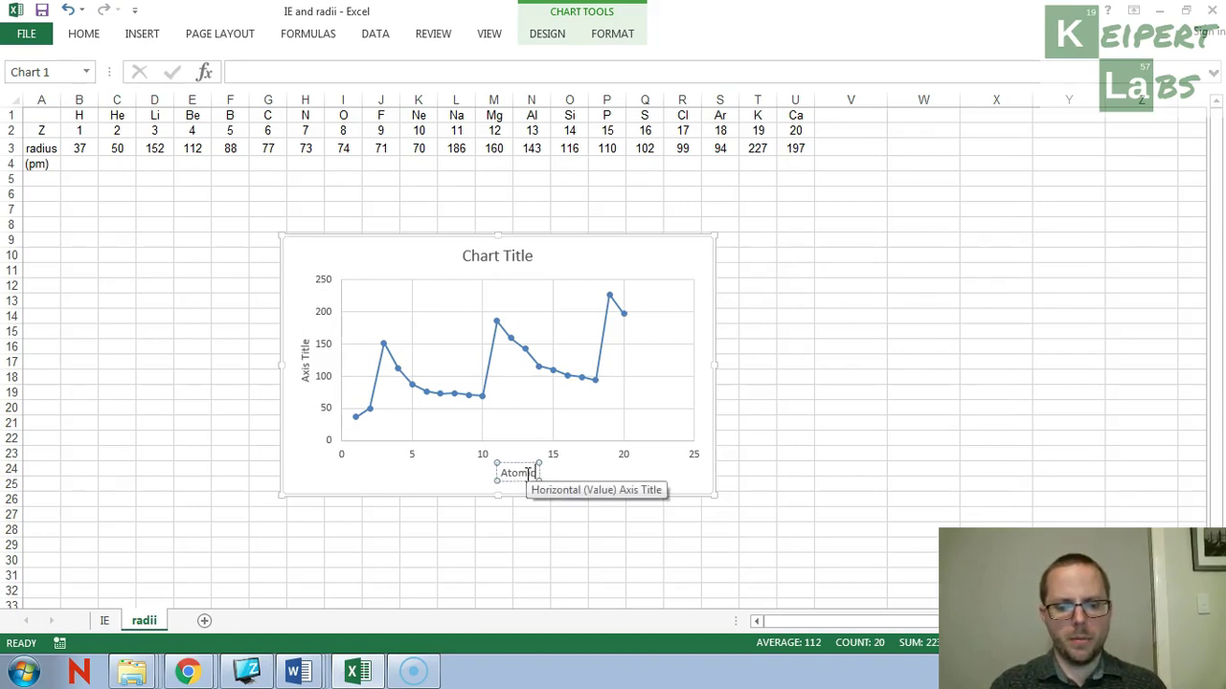
pyautogui.write(' (Z)')
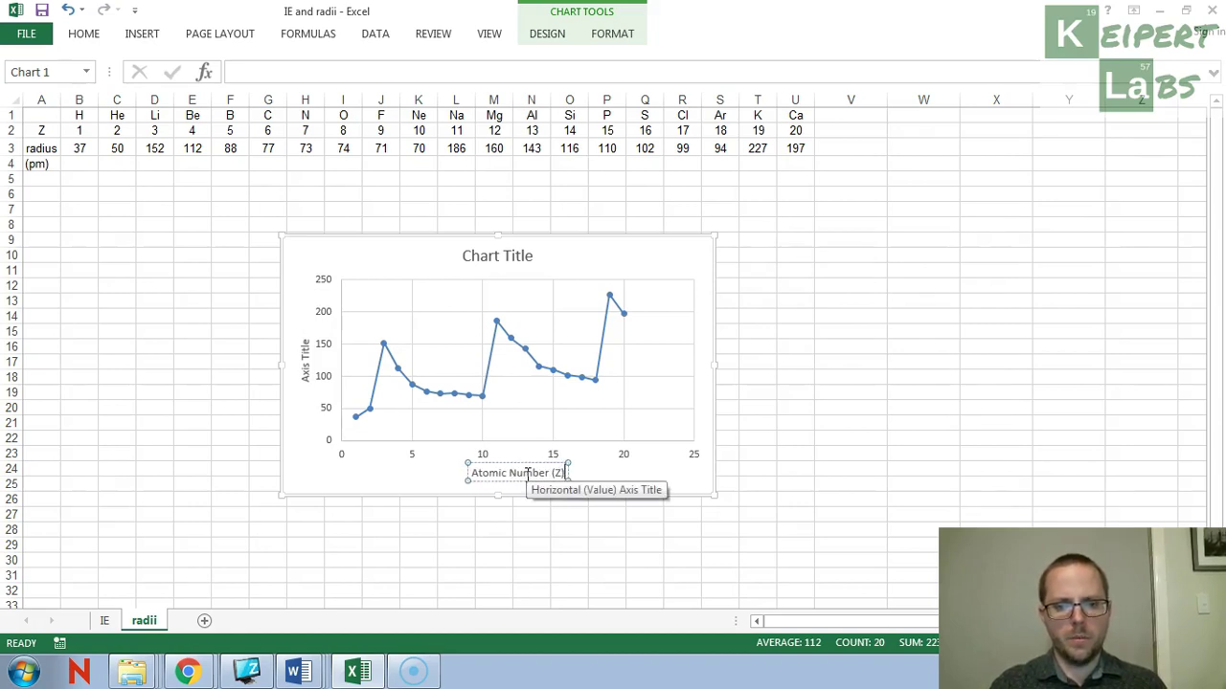
# Replace the vertical axis title text with 'Atomic Radius (pm)'.
pyautogui.click(304, 360)
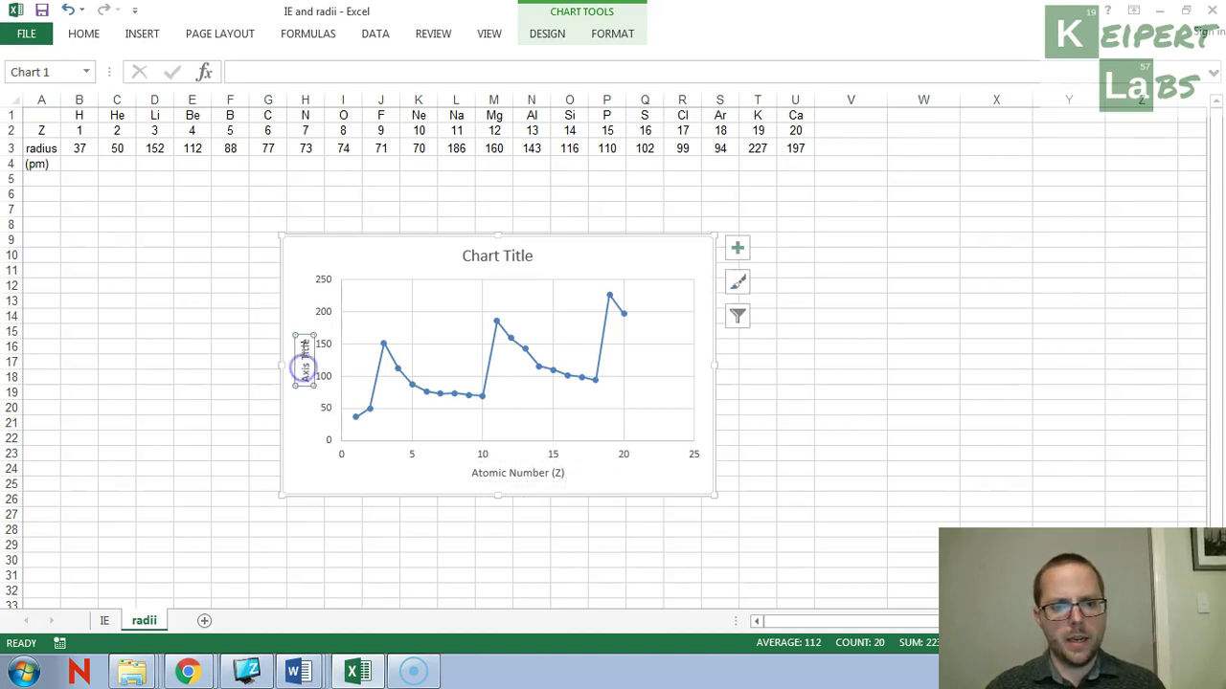
pyautogui.doubleClick(308, 356)
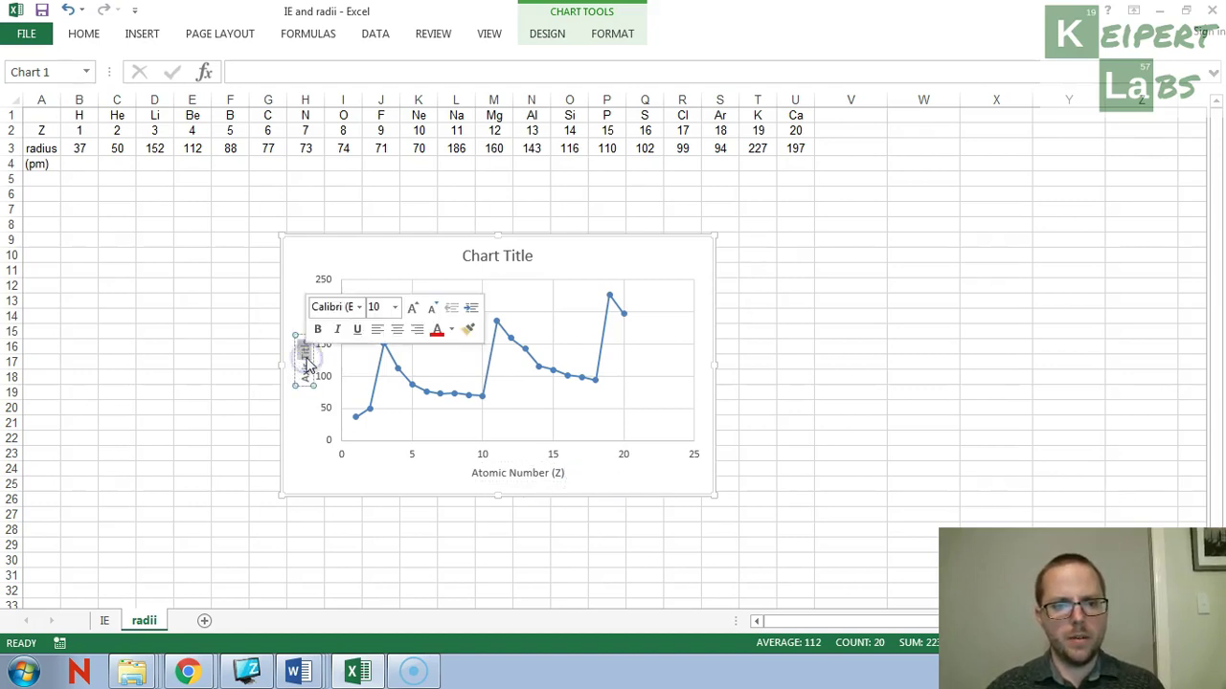
pyautogui.press('BackSpace')
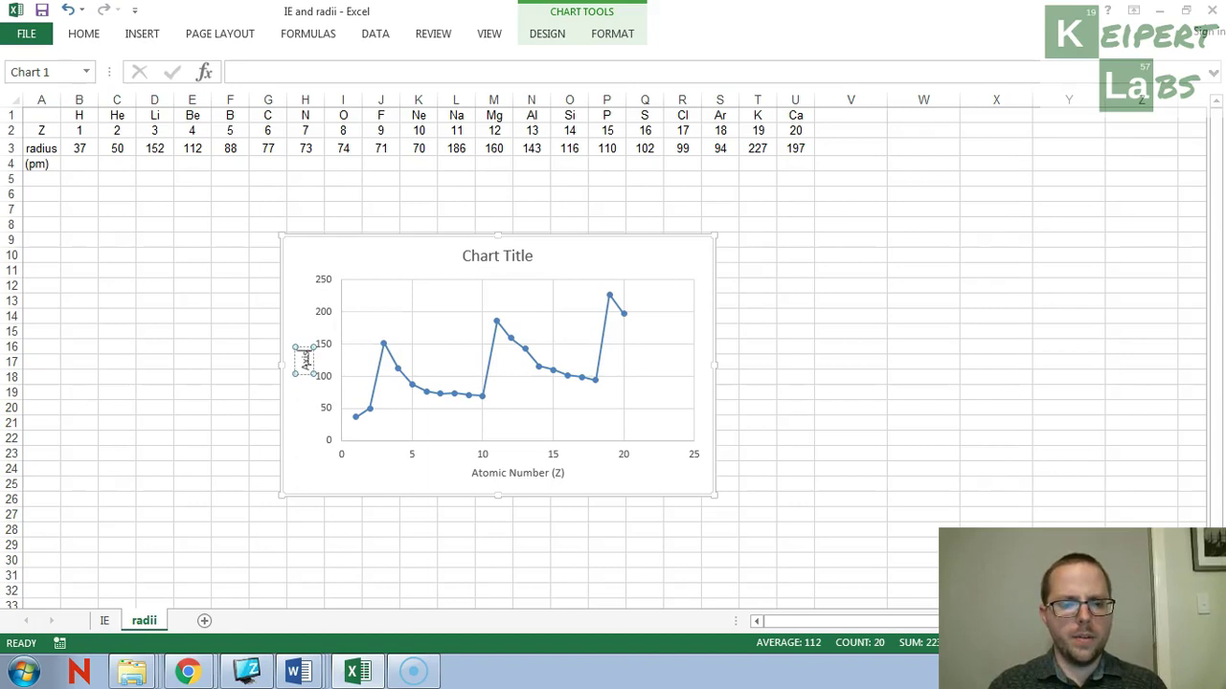
pyautogui.press('BackSpace')
pyautogui.press('BackSpace')
pyautogui.press('BackSpace')
pyautogui.press('BackSpace')
pyautogui.press('BackSpace')
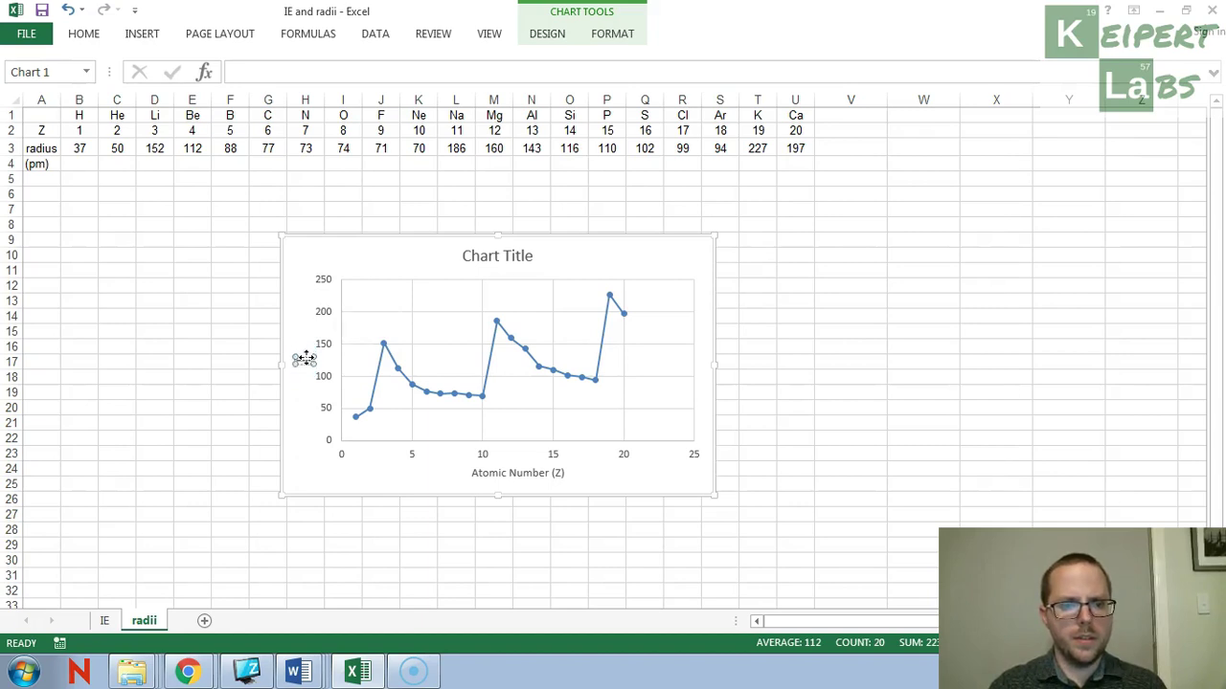
pyautogui.write('Atomic R')
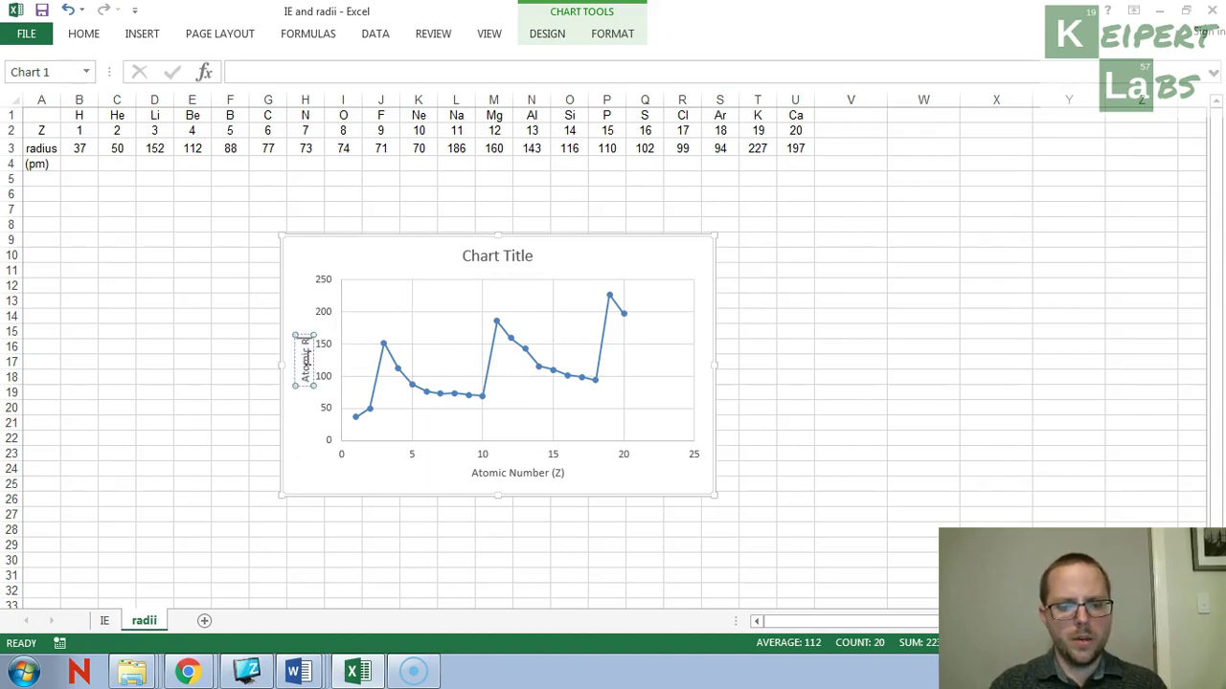
pyautogui.write('adius (')
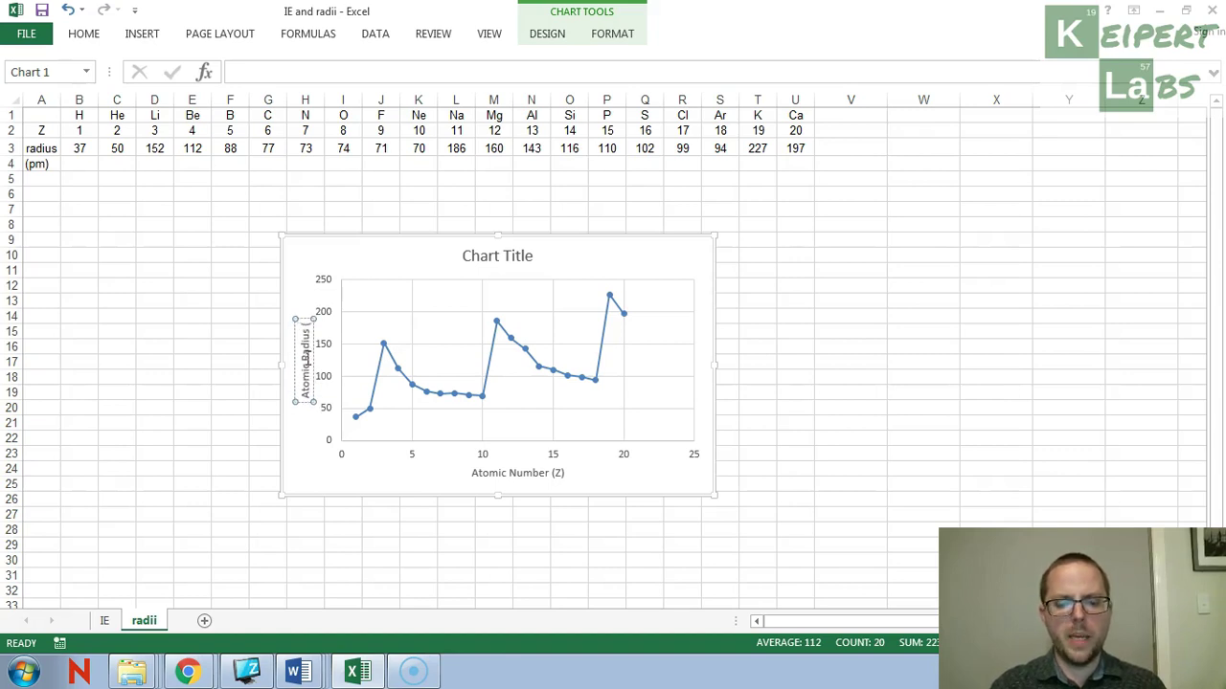
pyautogui.write('pm')
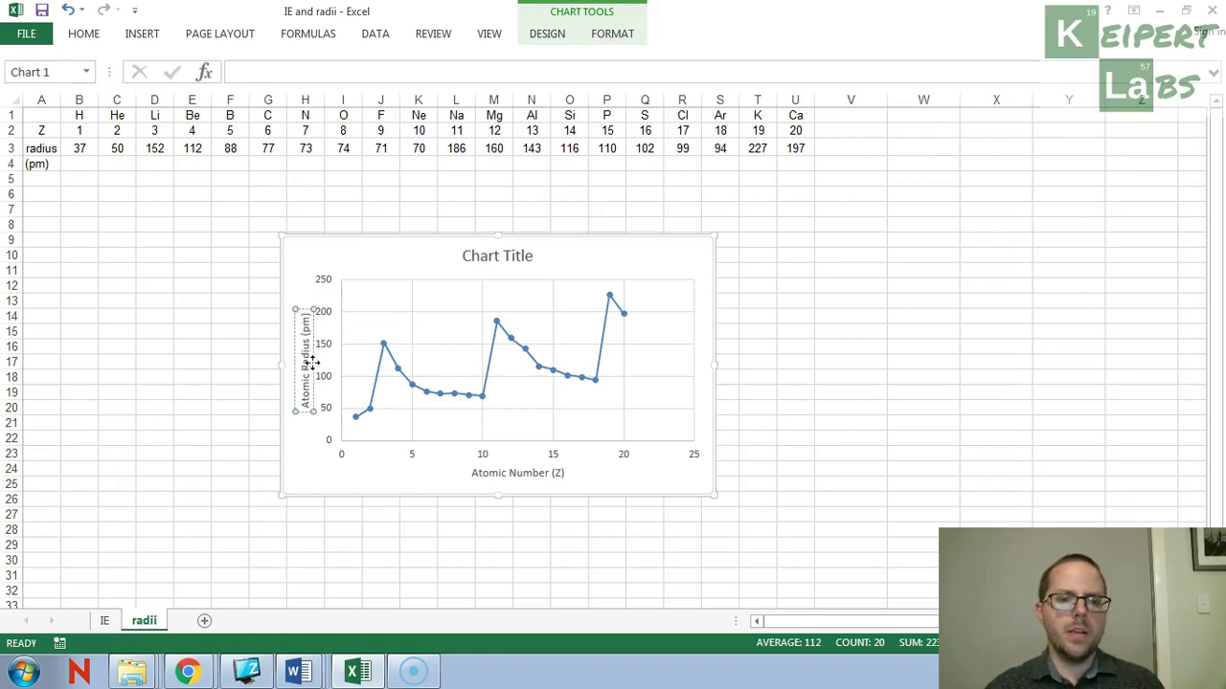
pyautogui.click(301, 464)
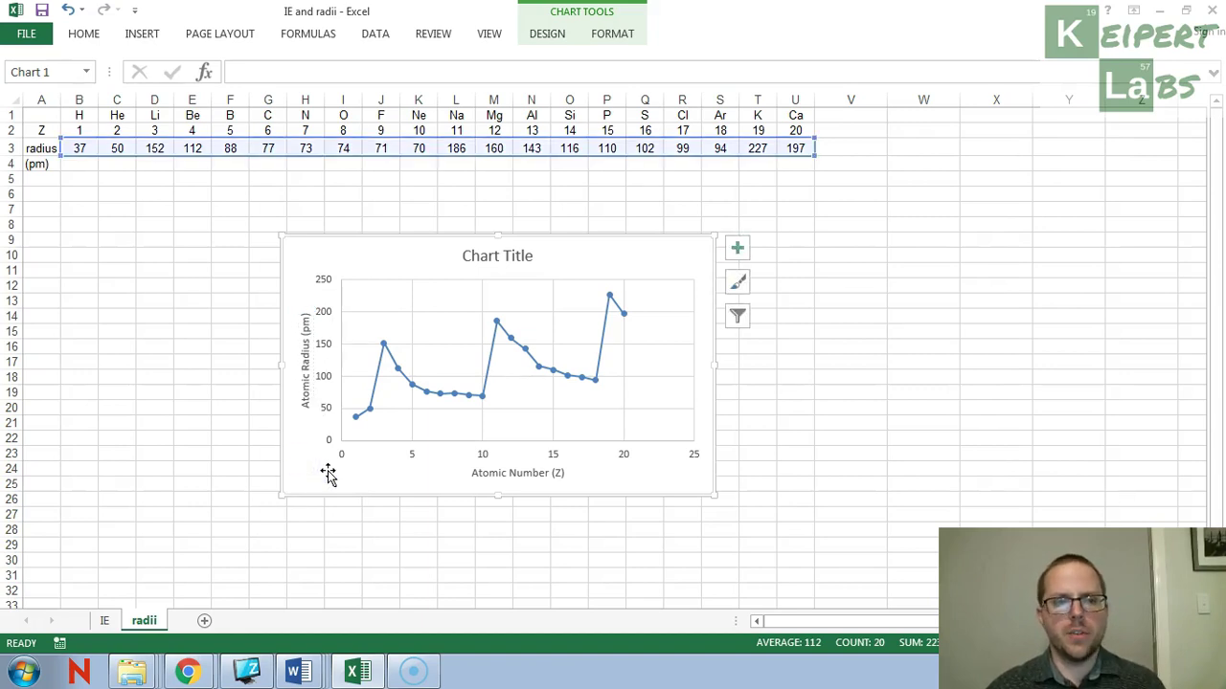
# Set the radius chart's horizontal axis maximum bound to 20.
pyautogui.click(624, 456)
pyautogui.click(624, 455)
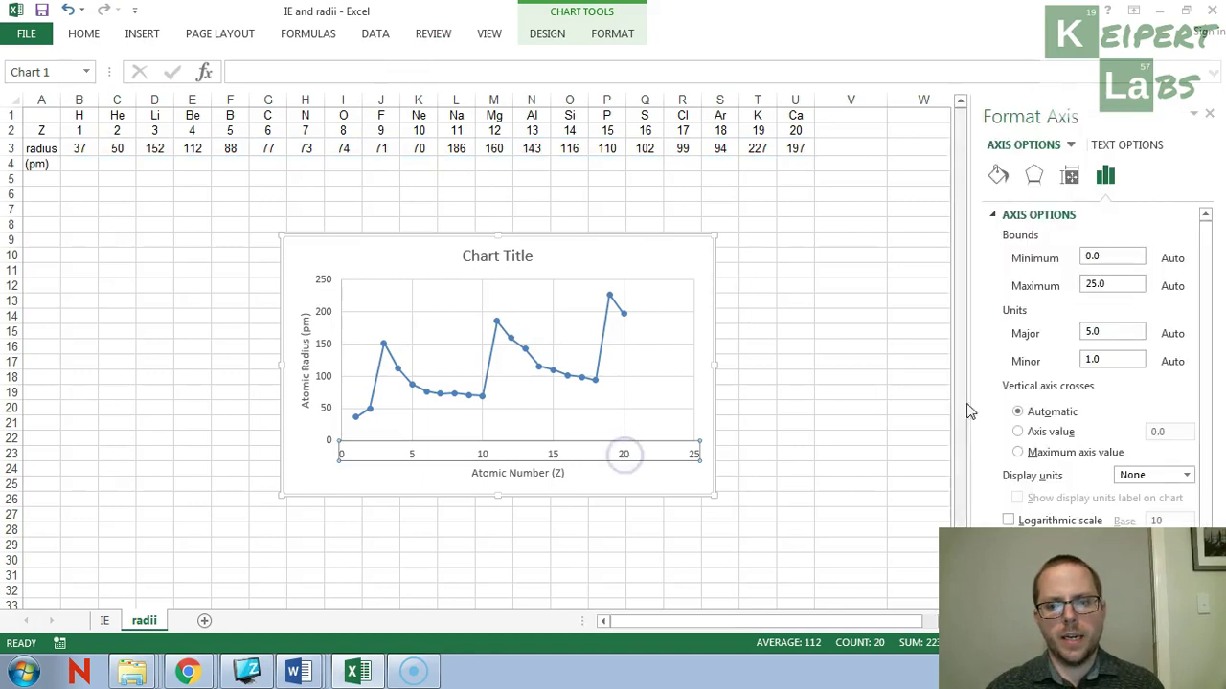
pyautogui.click(1090, 282)
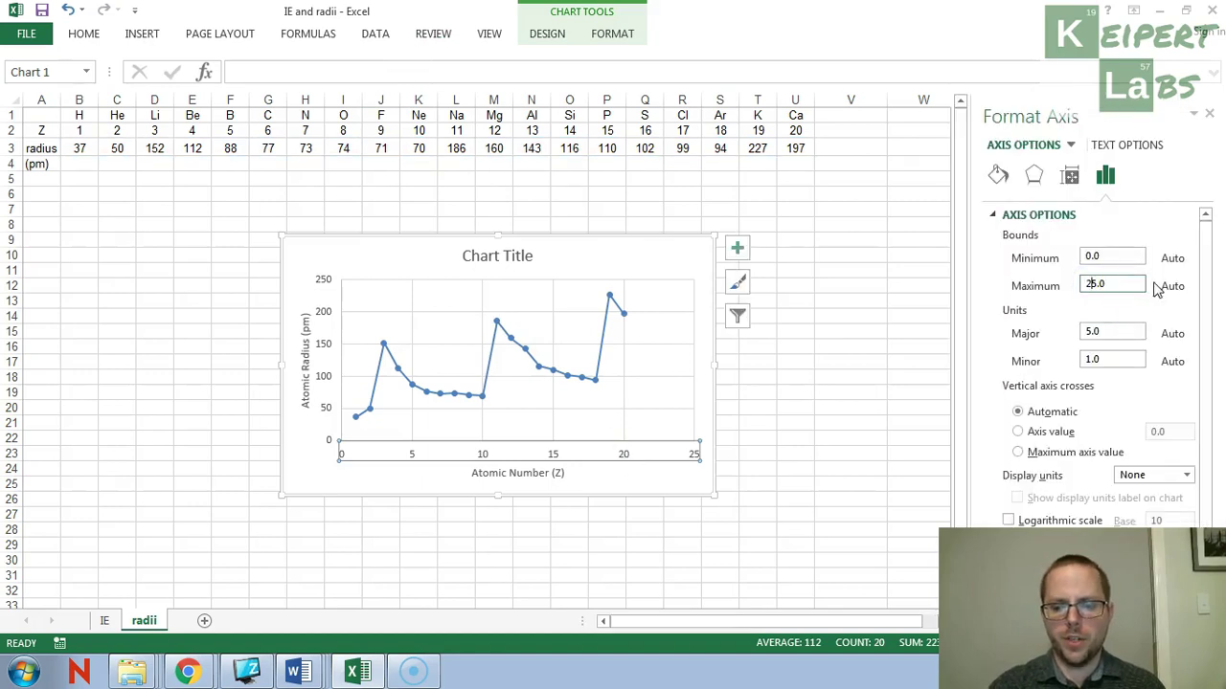
pyautogui.press('Return')
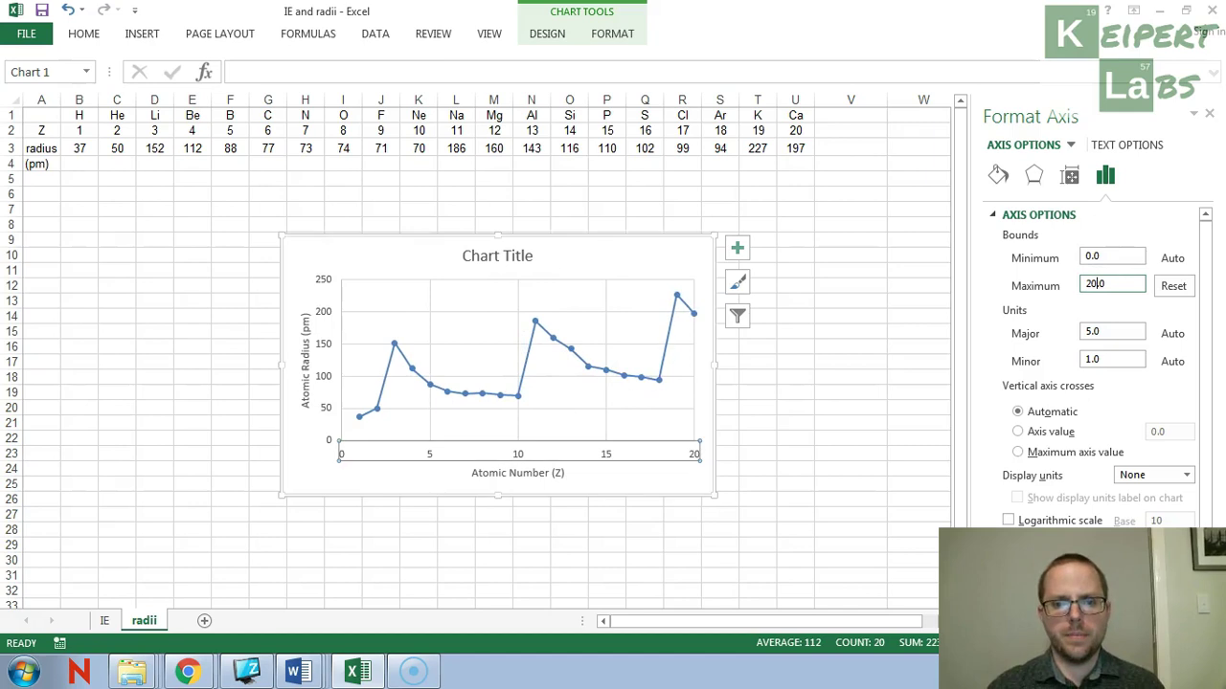
# Title the radius chart 'Atomic Radius vs Atomic Number'.
pyautogui.click(489, 257)
pyautogui.tripleClick(492, 257)
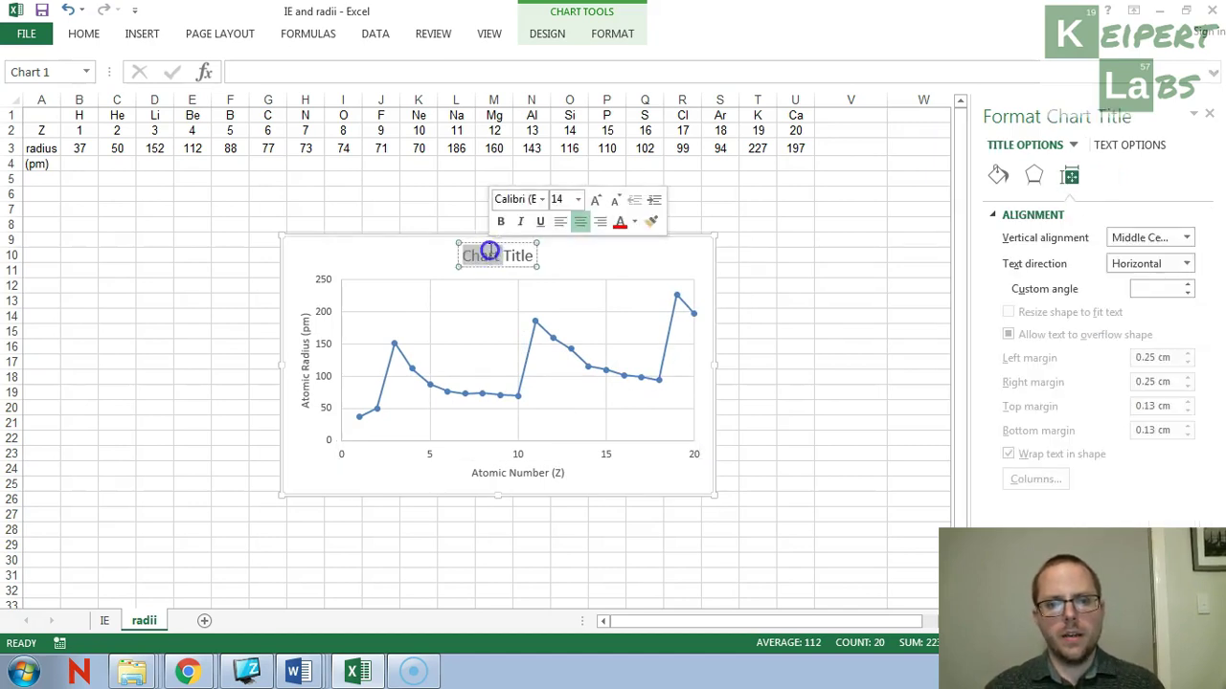
pyautogui.write('Atomic')
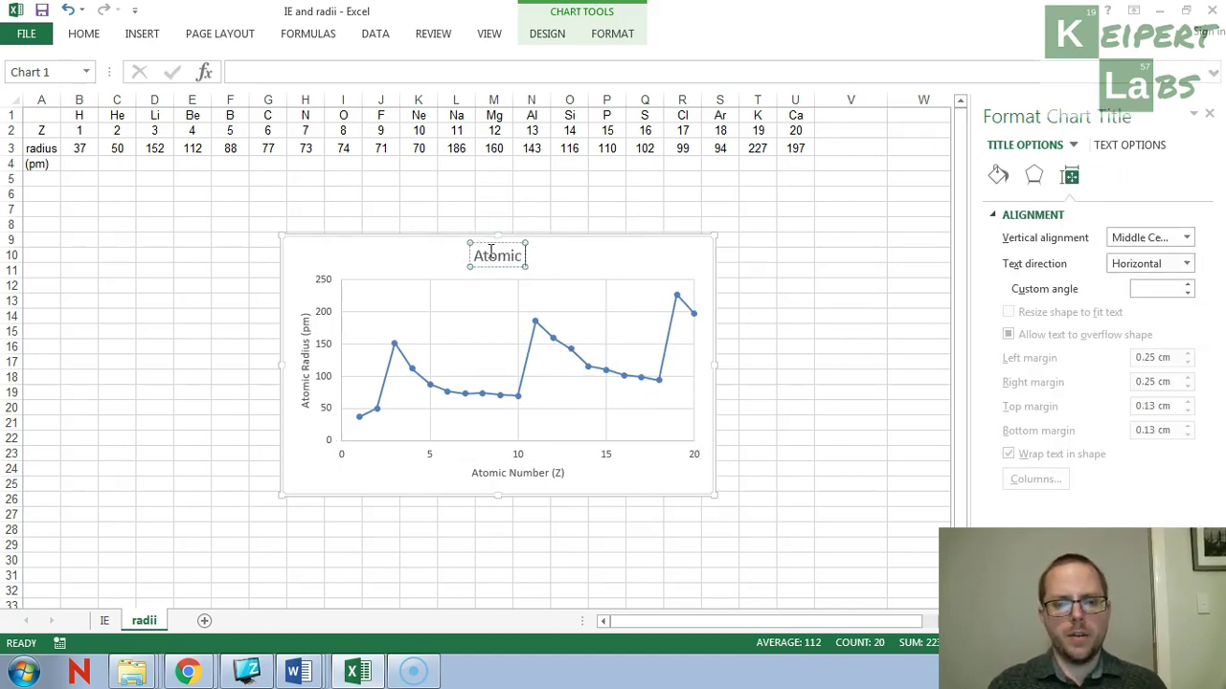
pyautogui.write(' Radius vs Atomic')
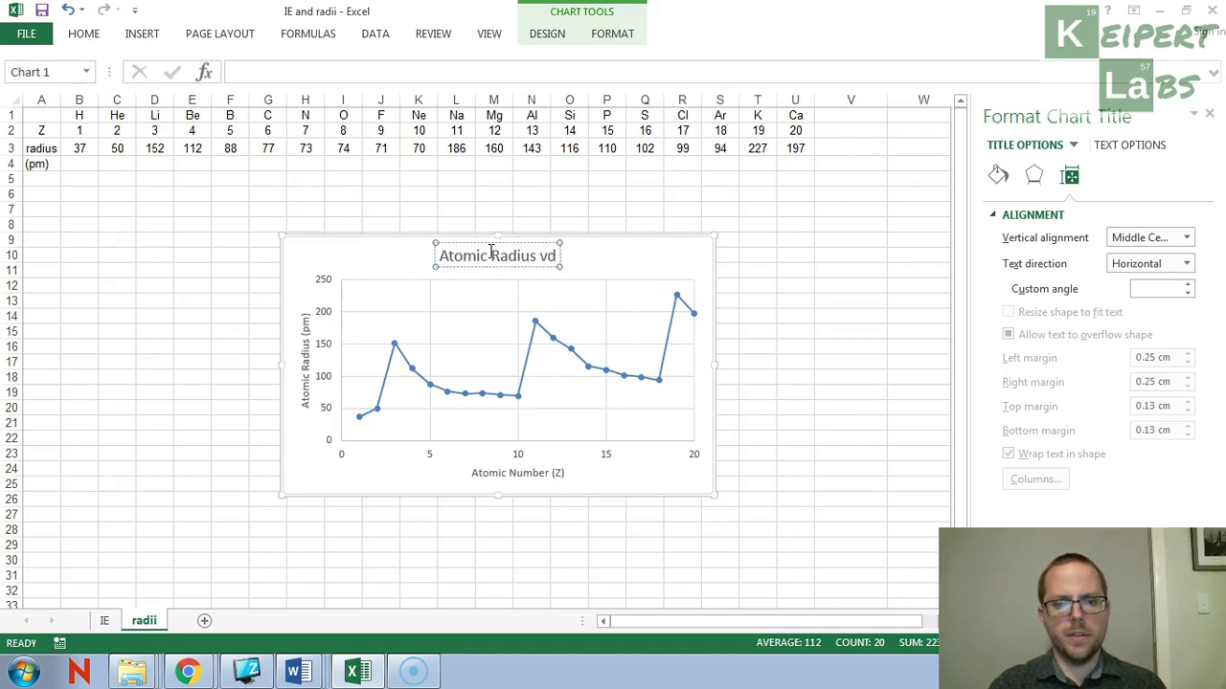
pyautogui.write(' Number')
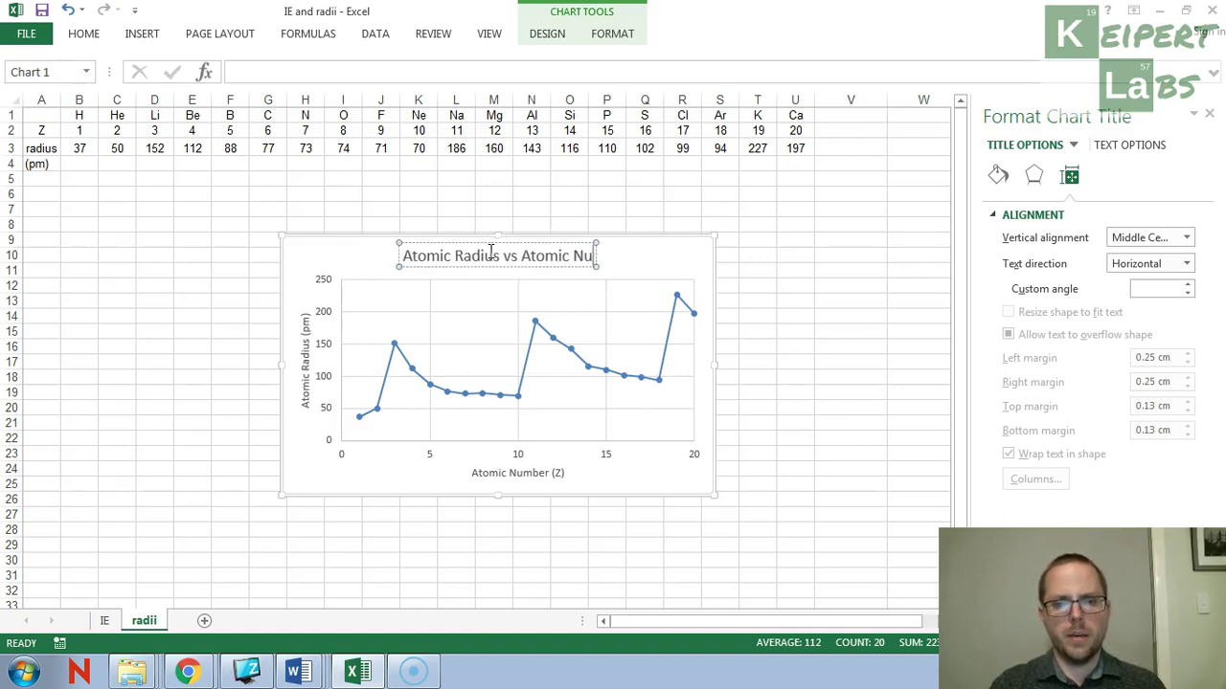
pyautogui.click(739, 307)
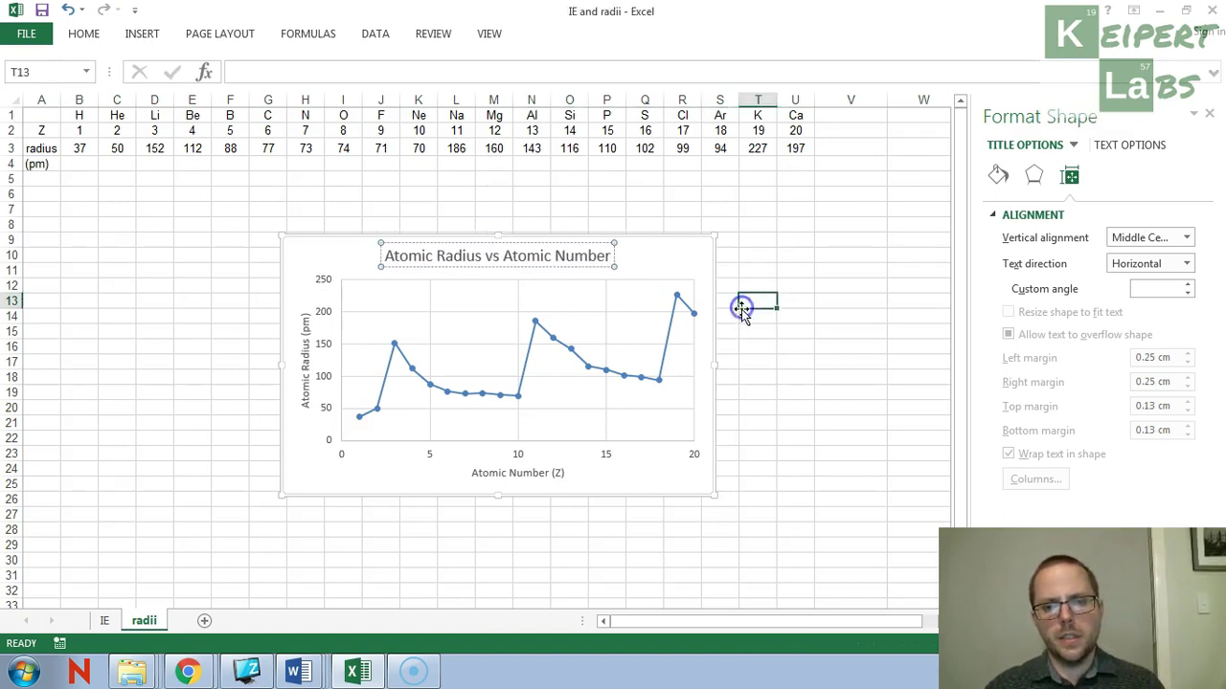
# Copy the Atomic Radius vs Atomic Number chart and go to the IE sheet.
pyautogui.click(664, 264)
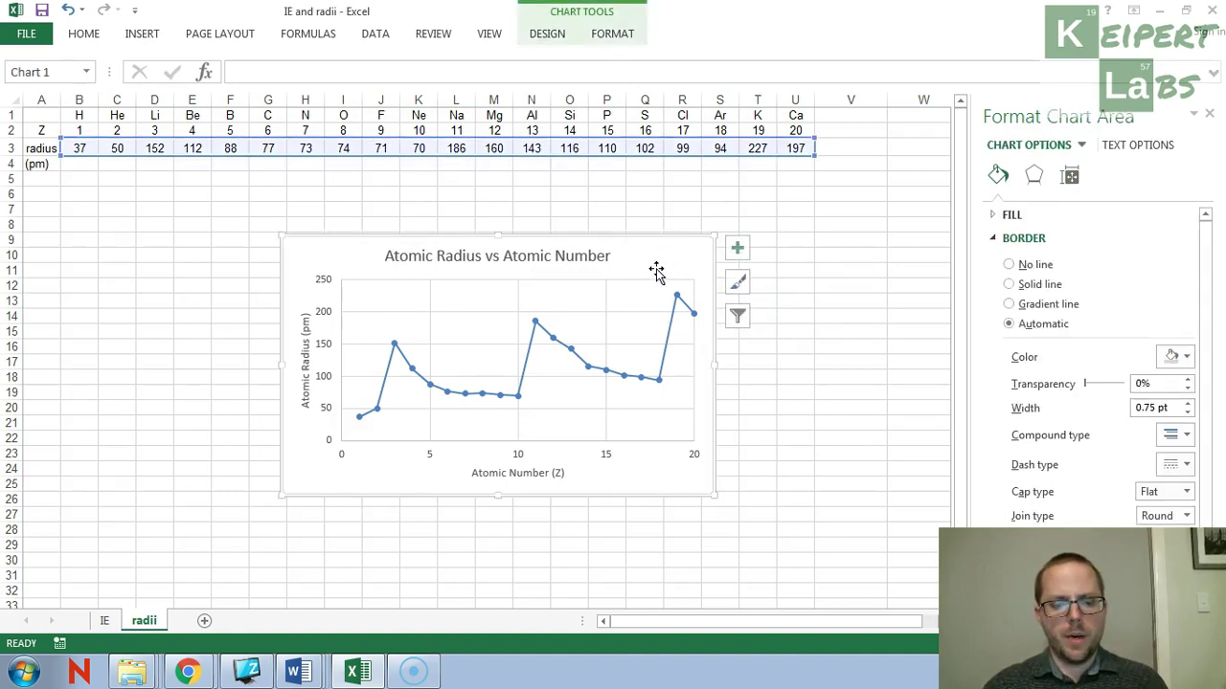
pyautogui.click(105, 620)
pyautogui.scroll(-2, 515, 448)
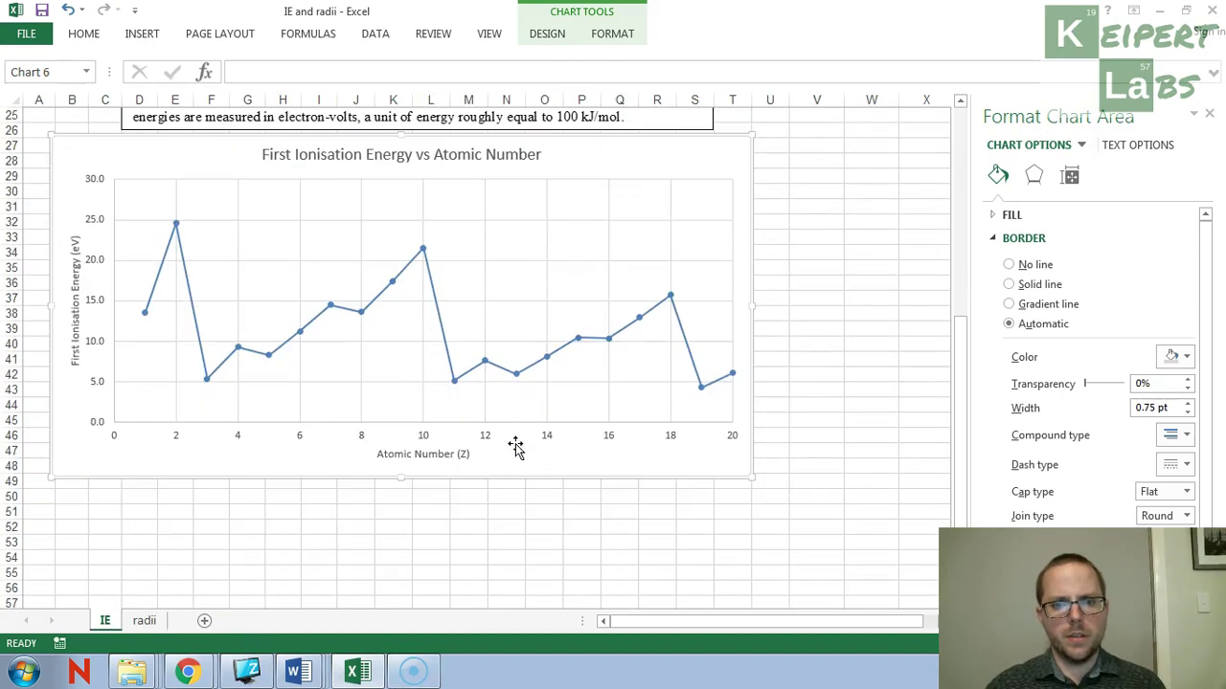
pyautogui.scroll(-2, 515, 448)
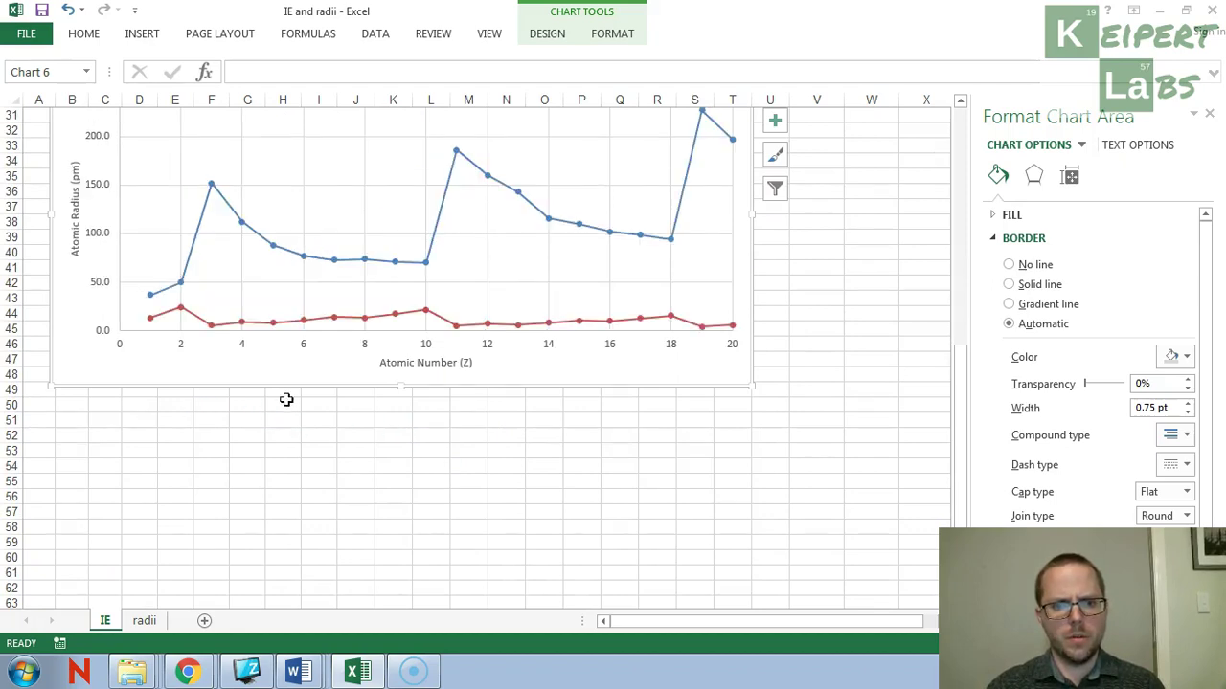
pyautogui.scroll(3, 602, 435)
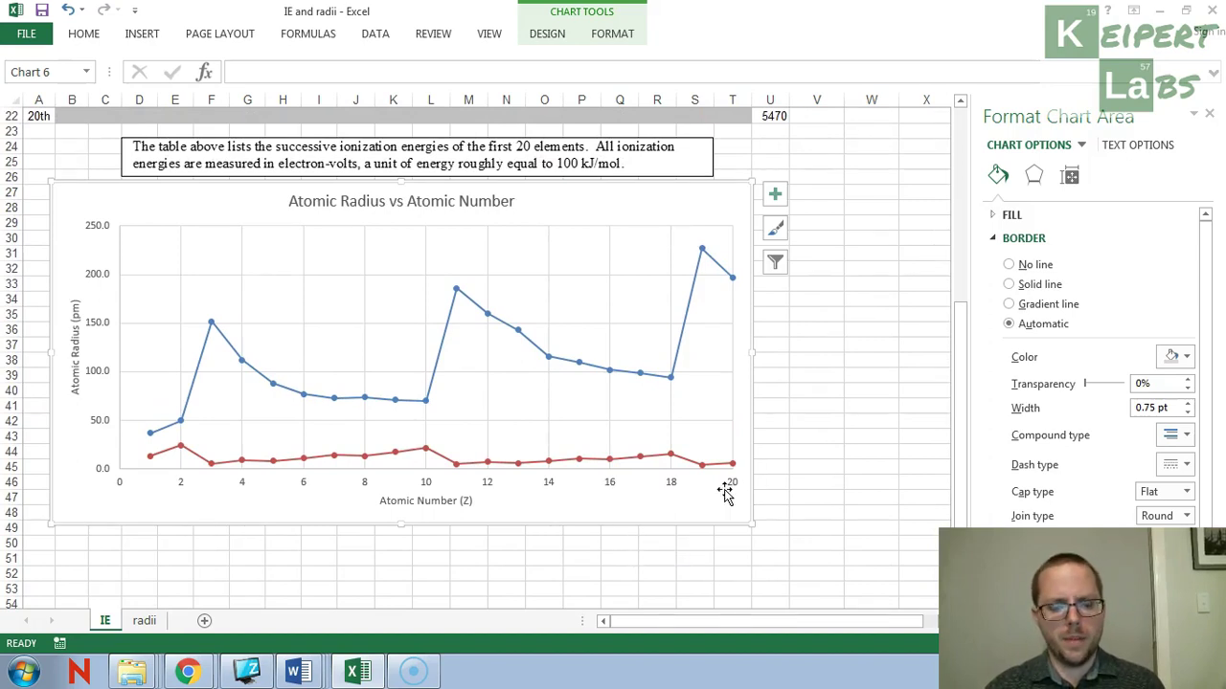
# Undo the accidental paste into the ionisation chart, then paste the radius chart at cell C51.
pyautogui.hotkey('ctrl', 'z')
pyautogui.click(798, 403)
pyautogui.scroll(-3, 486, 509)
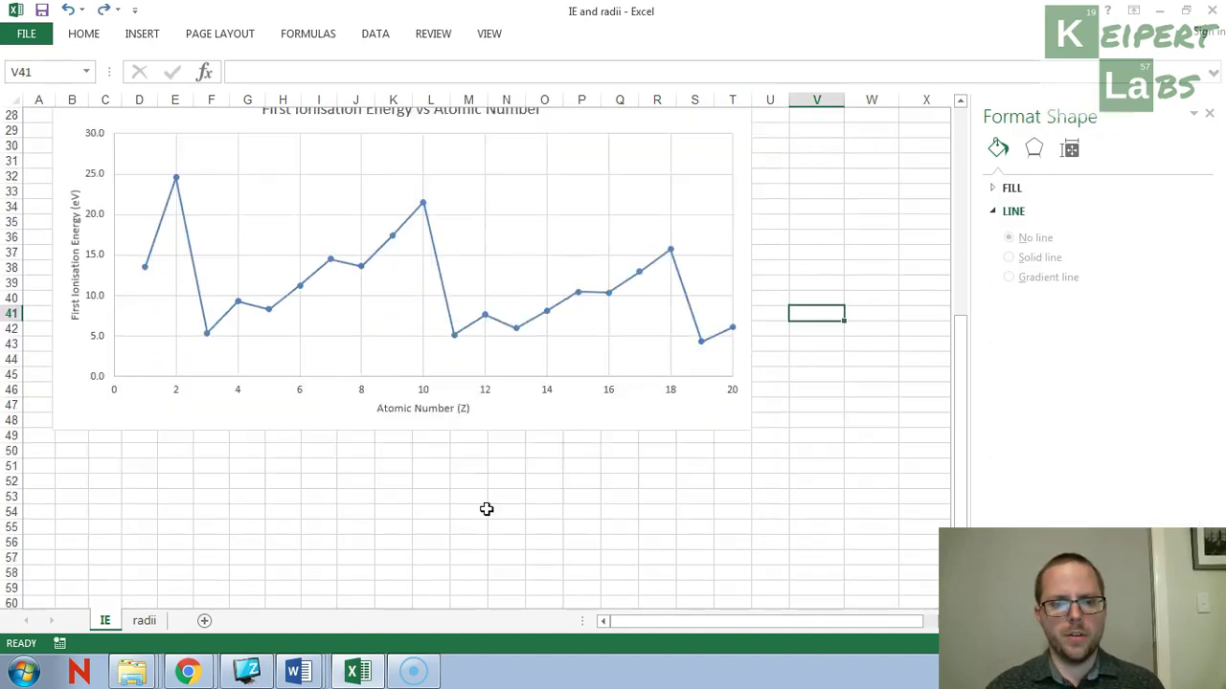
pyautogui.click(117, 421)
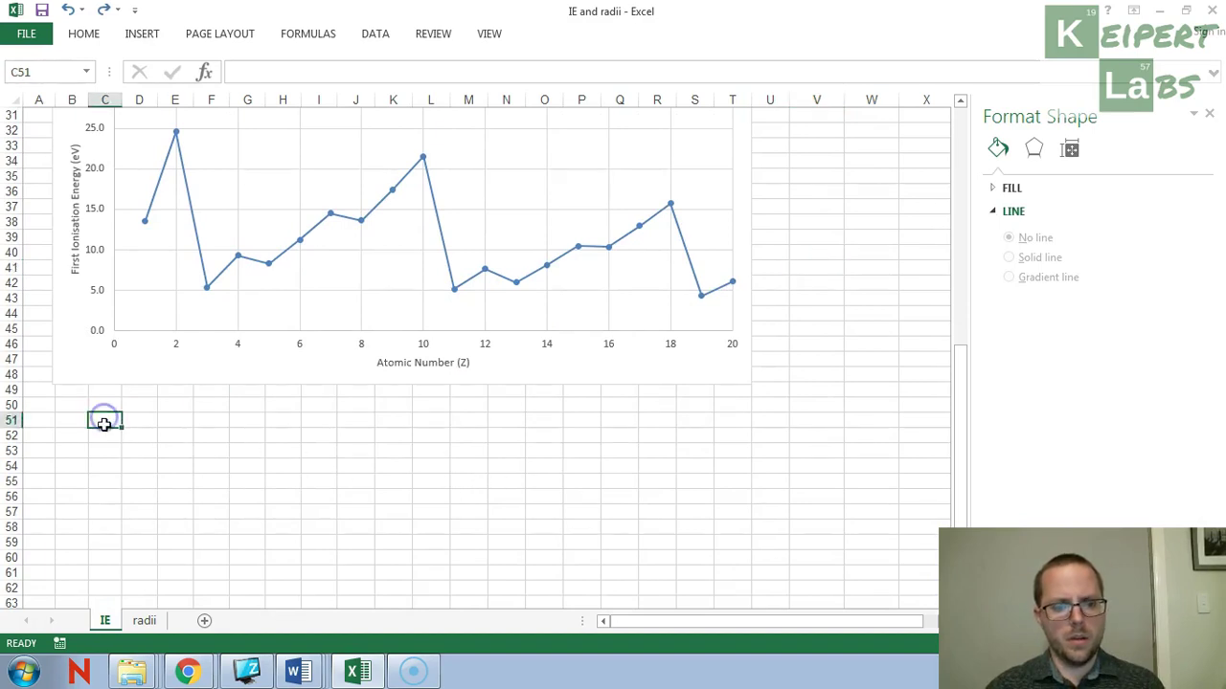
pyautogui.hotkey('ctrl', 'v')
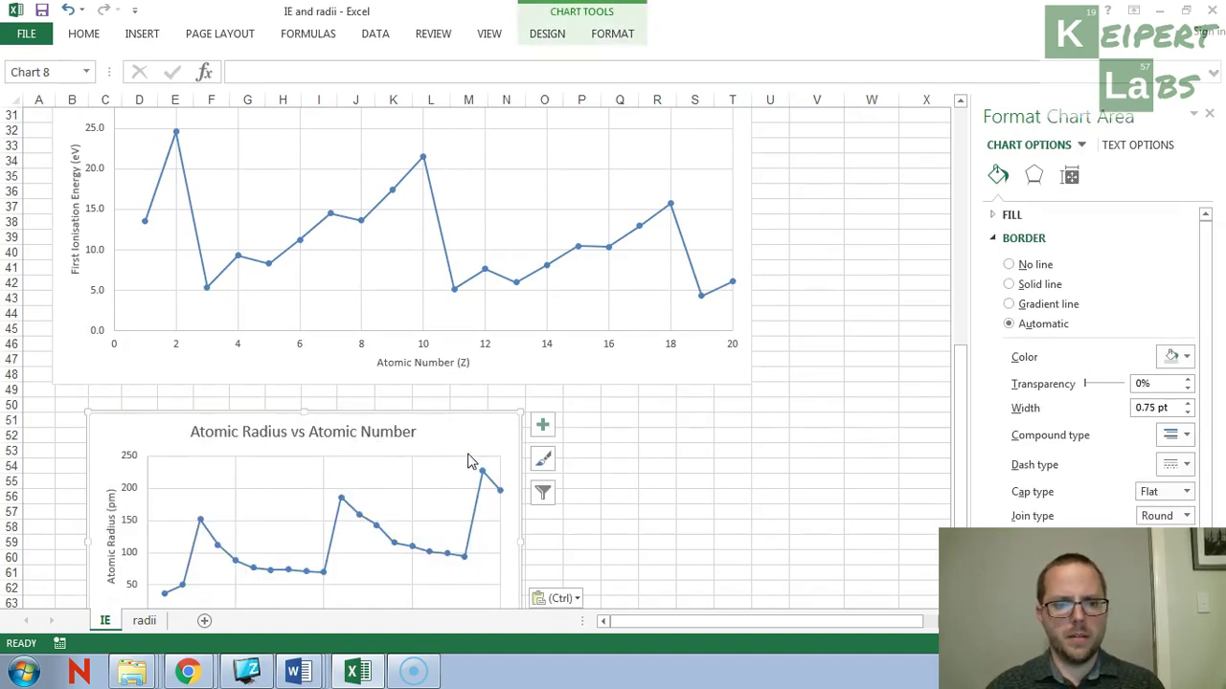
# Move the pasted radius chart to column B, directly beneath the ionisation energy chart.
pyautogui.scroll(-1, 470, 450)
pyautogui.scroll(1, 290, 383)
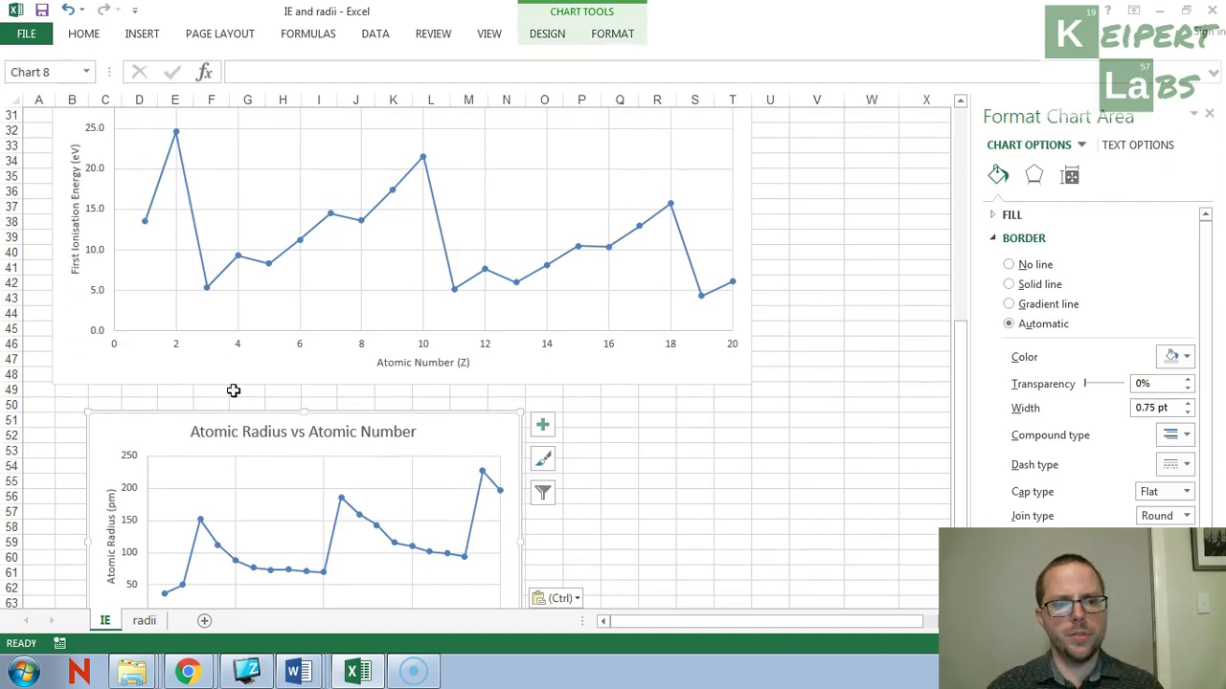
pyautogui.moveTo(171, 425)
pyautogui.mouseDown()
pyautogui.moveTo(129, 418)
pyautogui.moveTo(136, 409)
pyautogui.mouseUp()
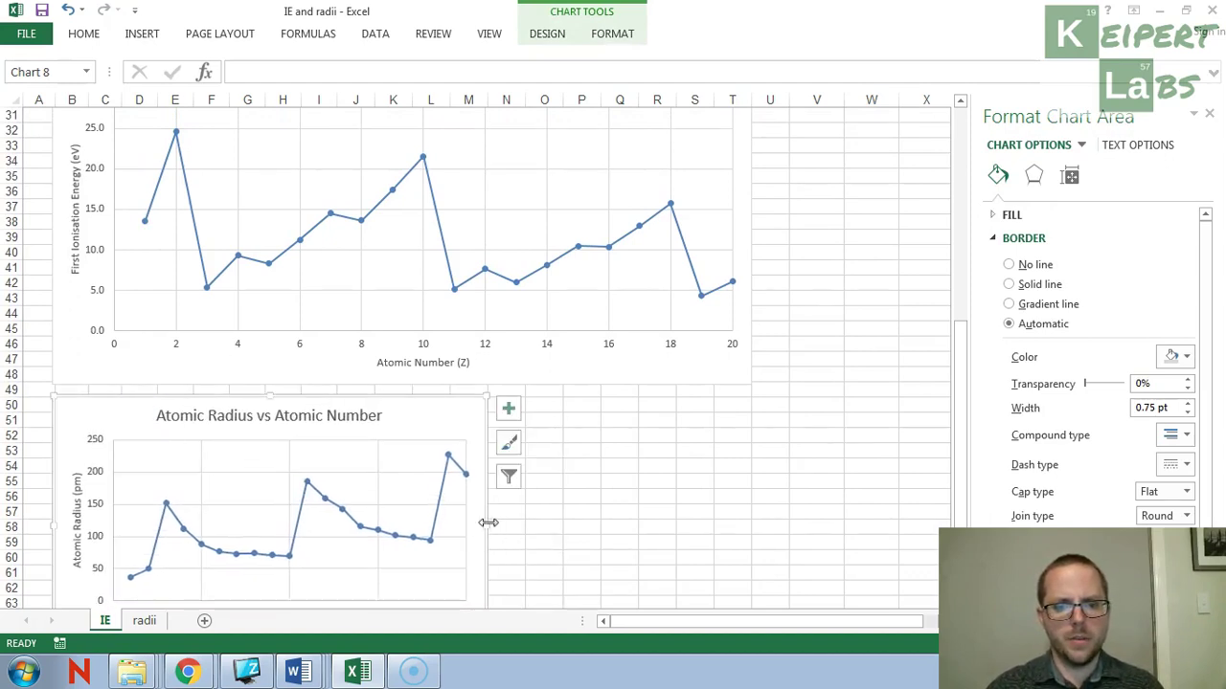
# Widen and heighten the radius chart to match the ionisation energy chart's size.
pyautogui.moveTo(487, 524); pyautogui.dragTo(749, 528)
pyautogui.scroll(-3, 462, 457)
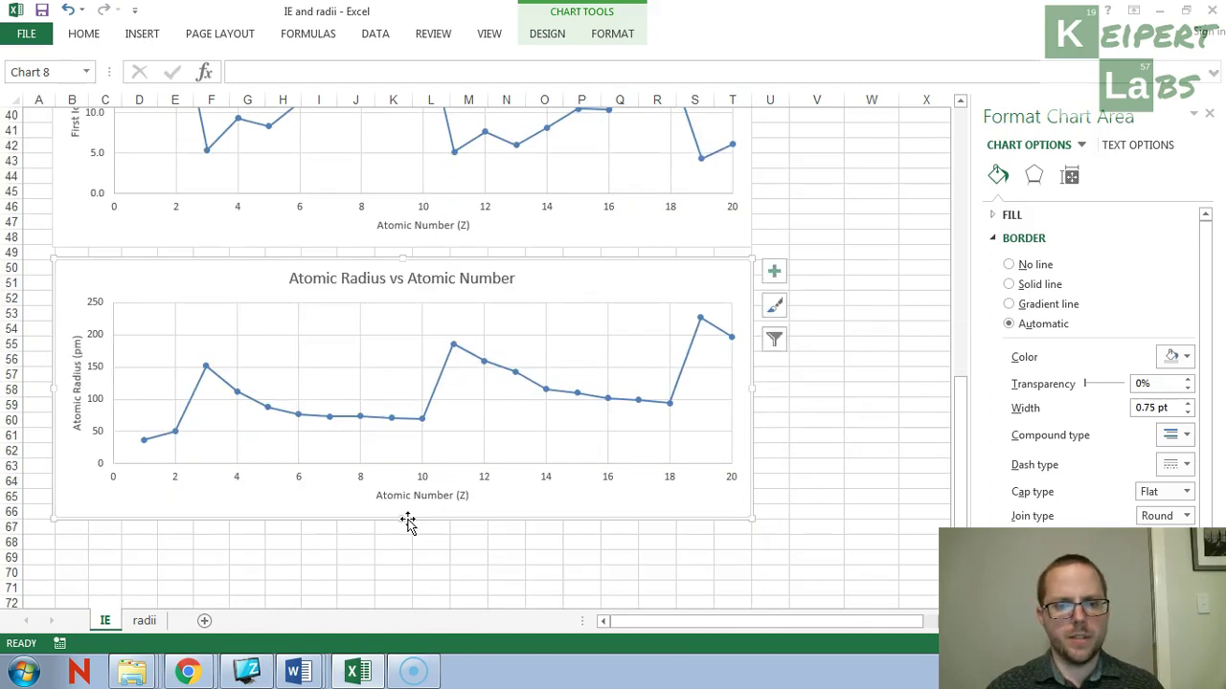
pyautogui.moveTo(404, 518); pyautogui.dragTo(418, 601)
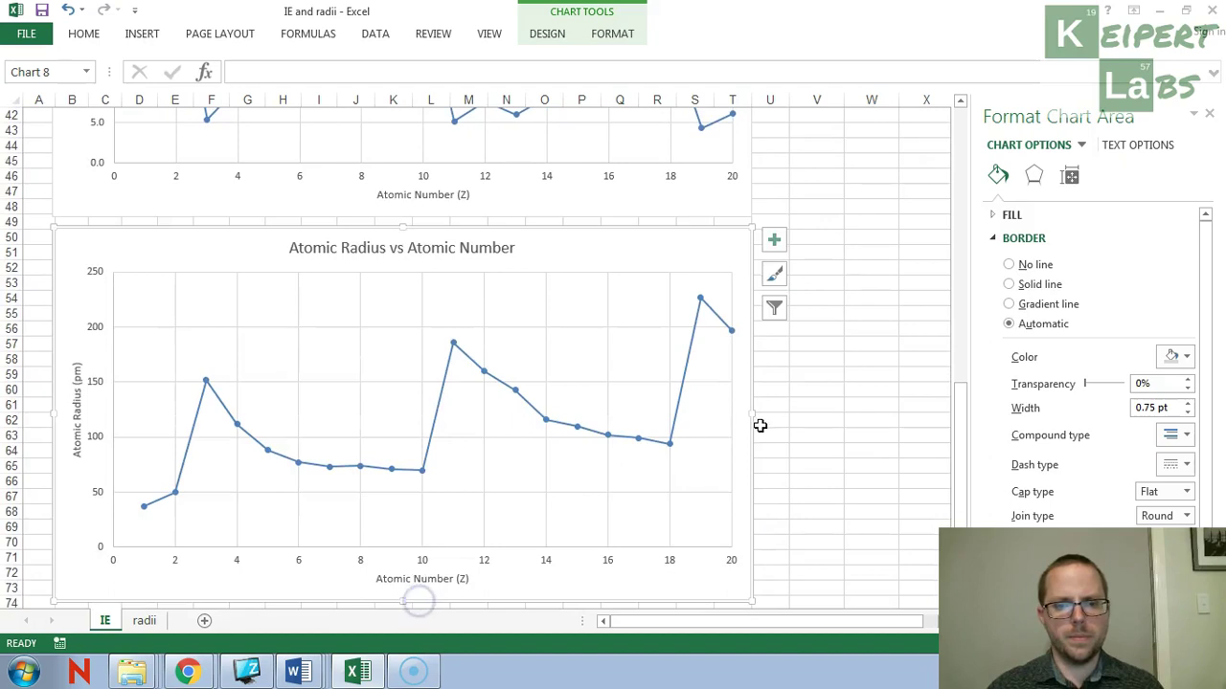
pyautogui.scroll(5, 802, 507)
pyautogui.scroll(2, 801, 512)
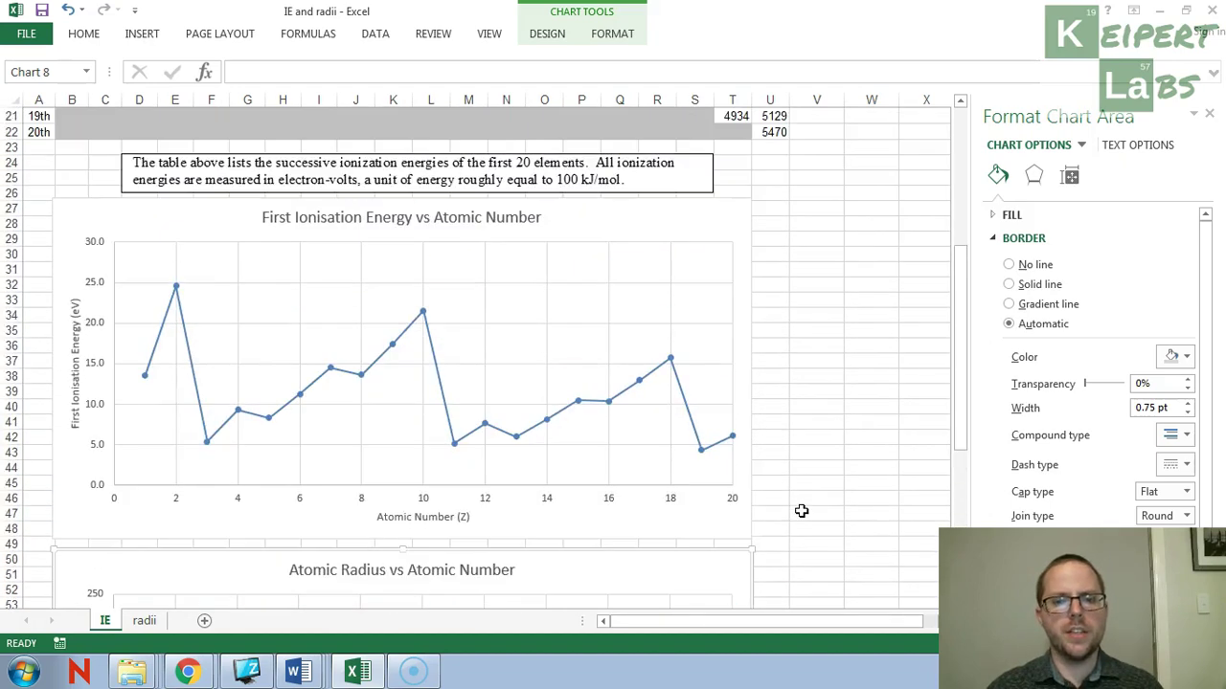
pyautogui.scroll(-1, 197, 397)
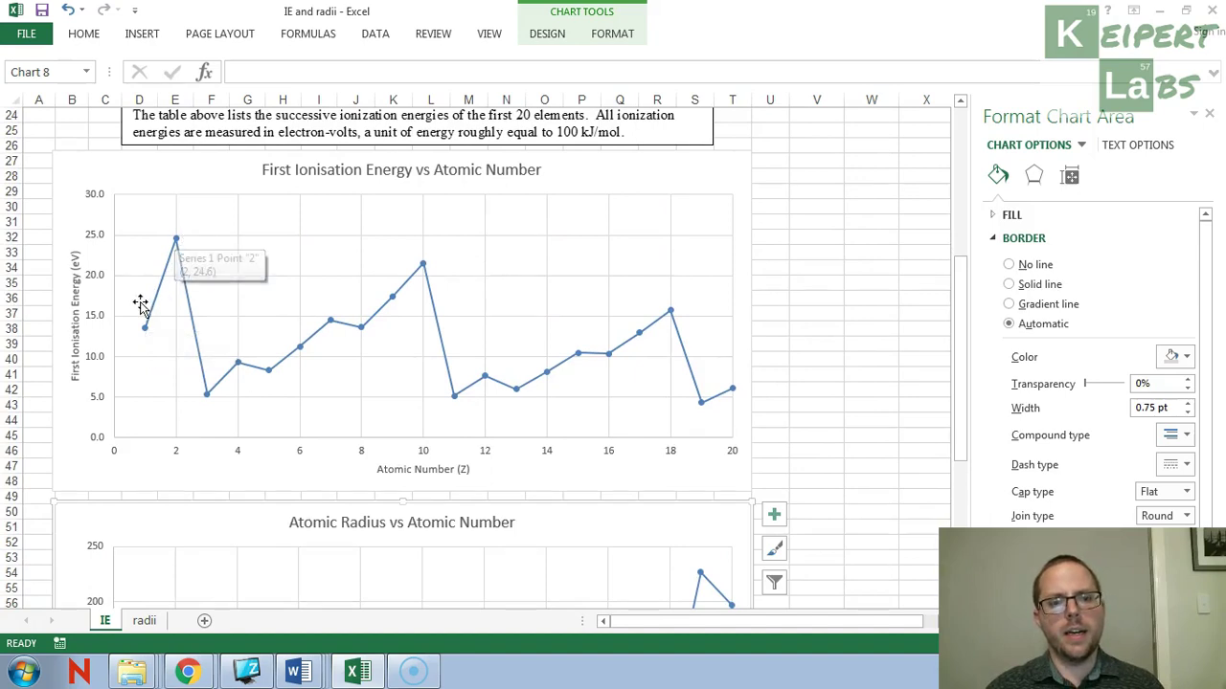
pyautogui.scroll(-7, 167, 251)
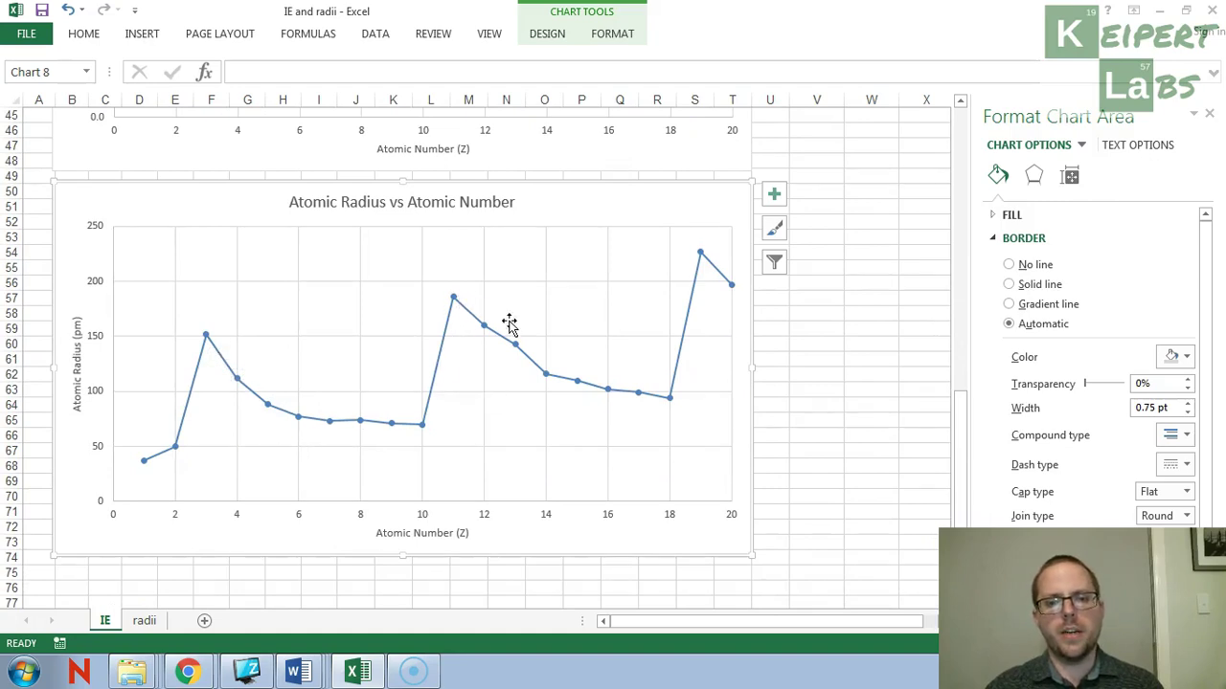
pyautogui.scroll(4, 734, 406)
pyautogui.scroll(4, 169, 293)
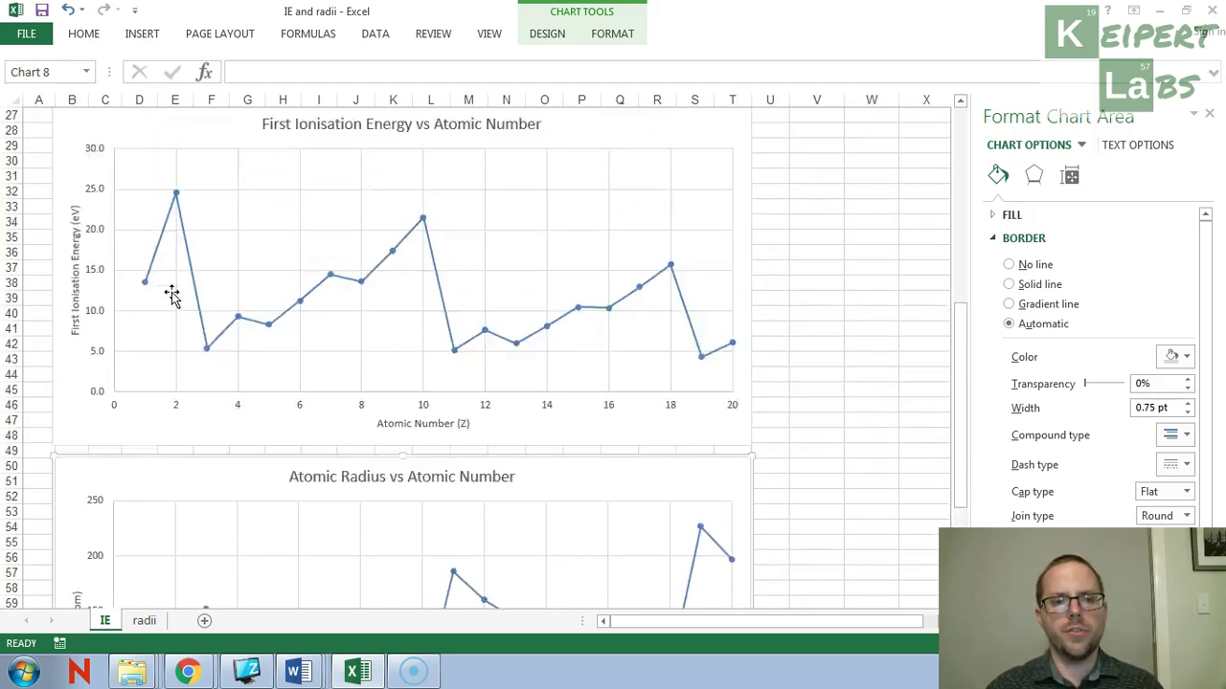